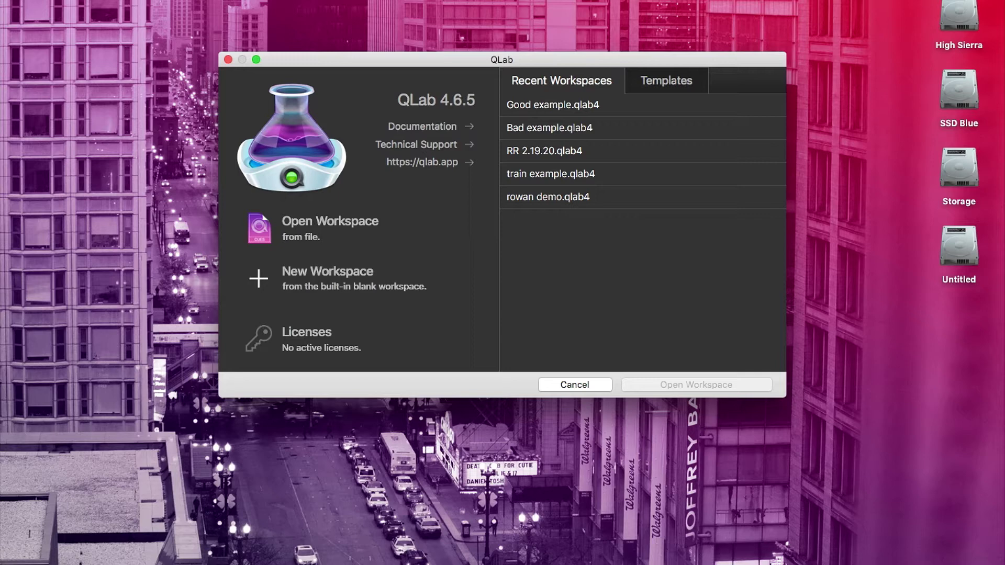
Step: Create a new blank workspace, Untitled Workspace 6, from the QLab welcome window
{"action": "left_click", "coordinate": [351, 287]}
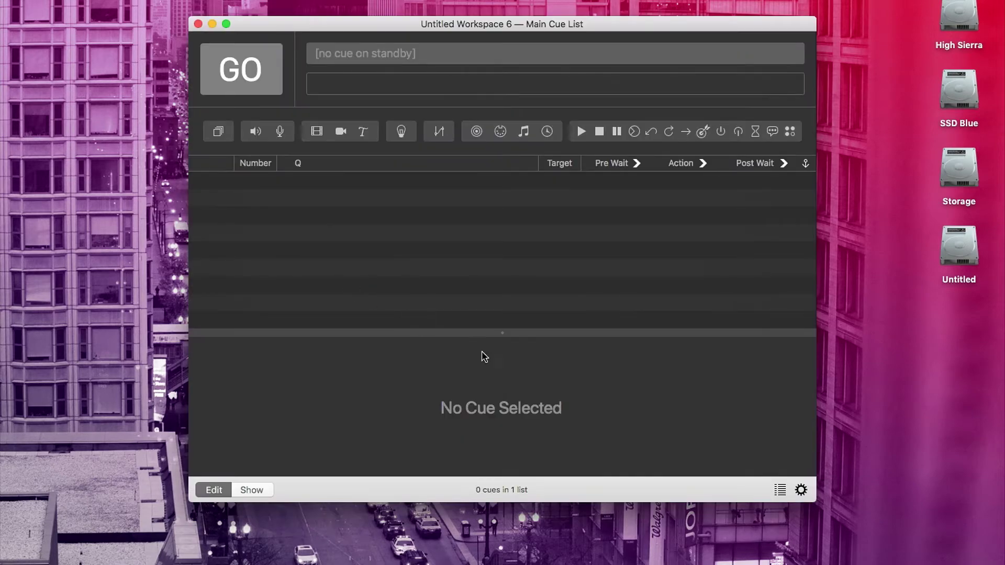
{"action": "left_click", "coordinate": [803, 489]}
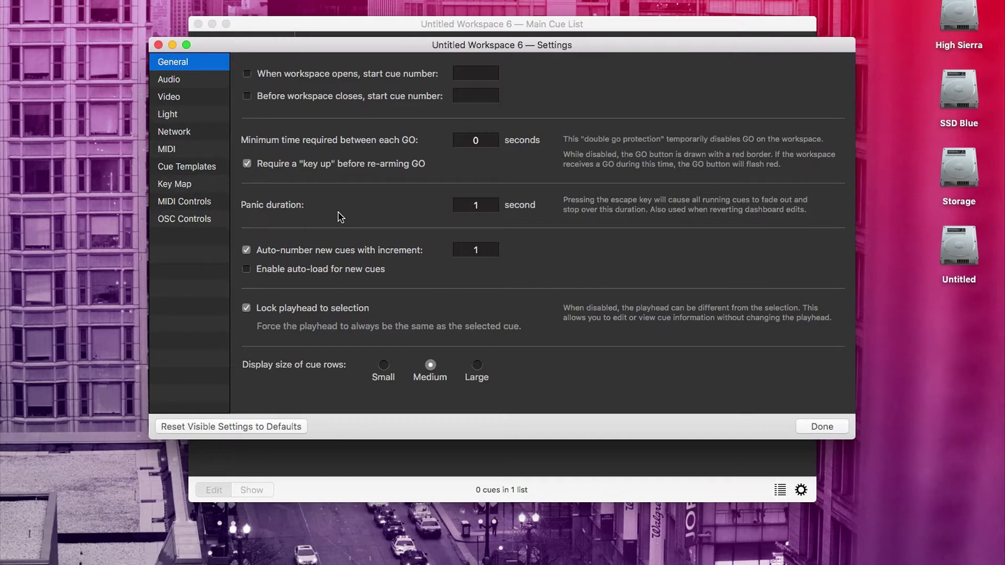
Step: Turn off auto-numbering with increment and turn on auto-load for new cues
{"action": "left_click", "coordinate": [246, 250]}
{"action": "left_click", "coordinate": [267, 271]}
{"action": "left_click", "coordinate": [212, 175]}
Step: In the Fade cue template, enable Stop target when done and raise the master level to full
{"action": "scroll", "coordinate": [406, 216], "scroll_direction": "down", "scroll_amount": 5}
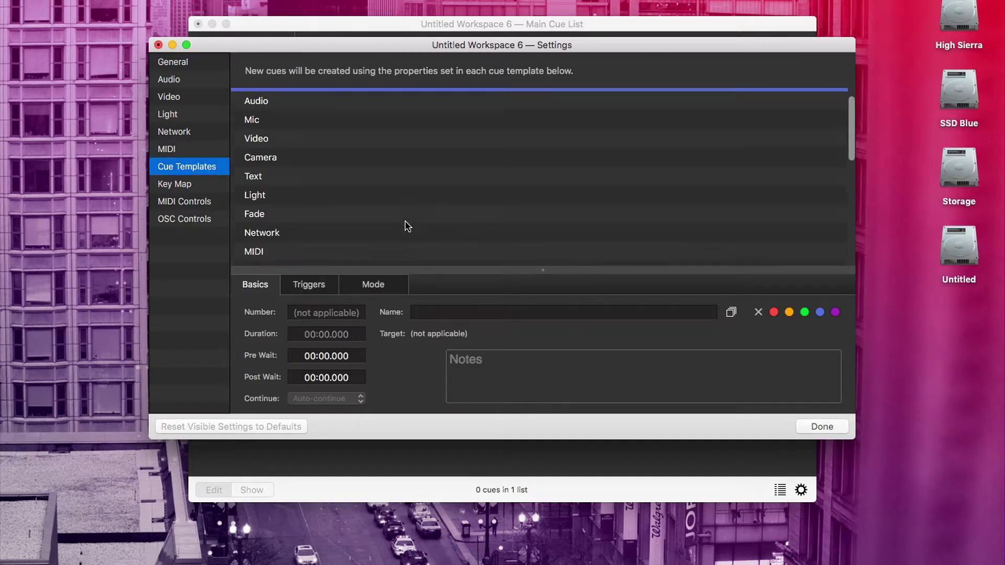
{"action": "scroll", "coordinate": [407, 220], "scroll_direction": "up", "scroll_amount": 5}
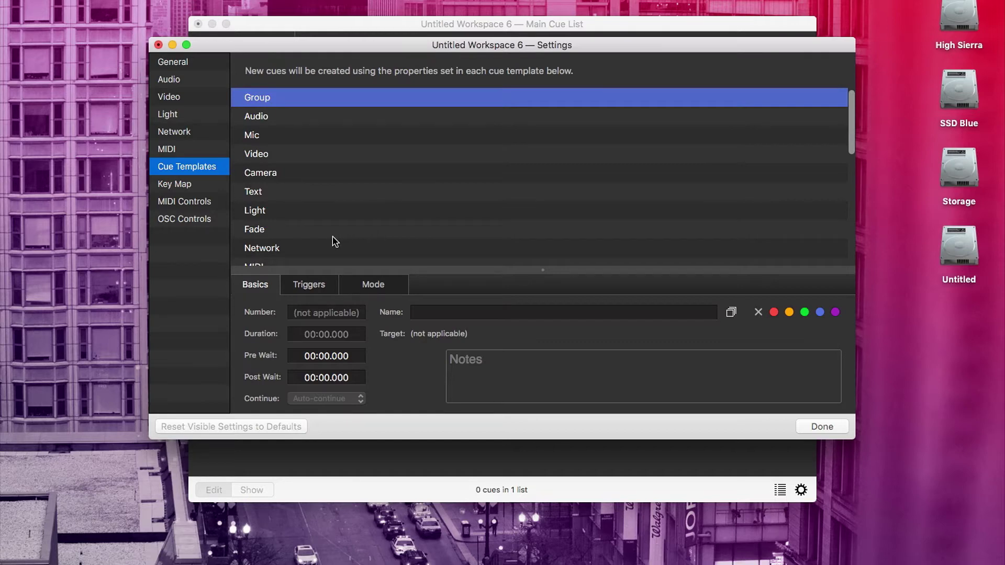
{"action": "left_click", "coordinate": [315, 233]}
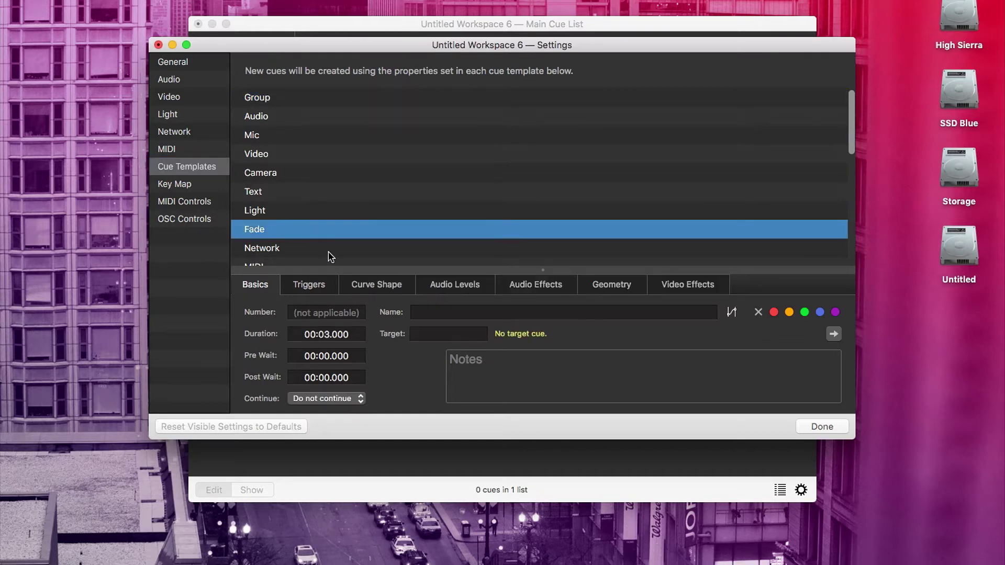
{"action": "left_click", "coordinate": [468, 288]}
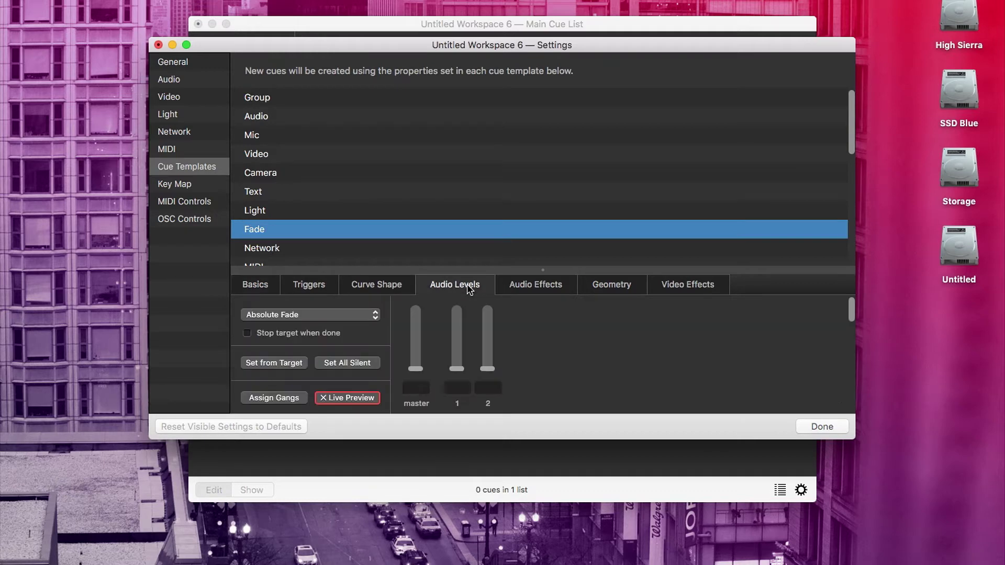
{"action": "left_click", "coordinate": [317, 334]}
{"action": "left_click_drag", "start_coordinate": [419, 370], "coordinate": [416, 298]}
Step: Set the Fade template's S-curve duration to 00:02.00
{"action": "left_click", "coordinate": [376, 284]}
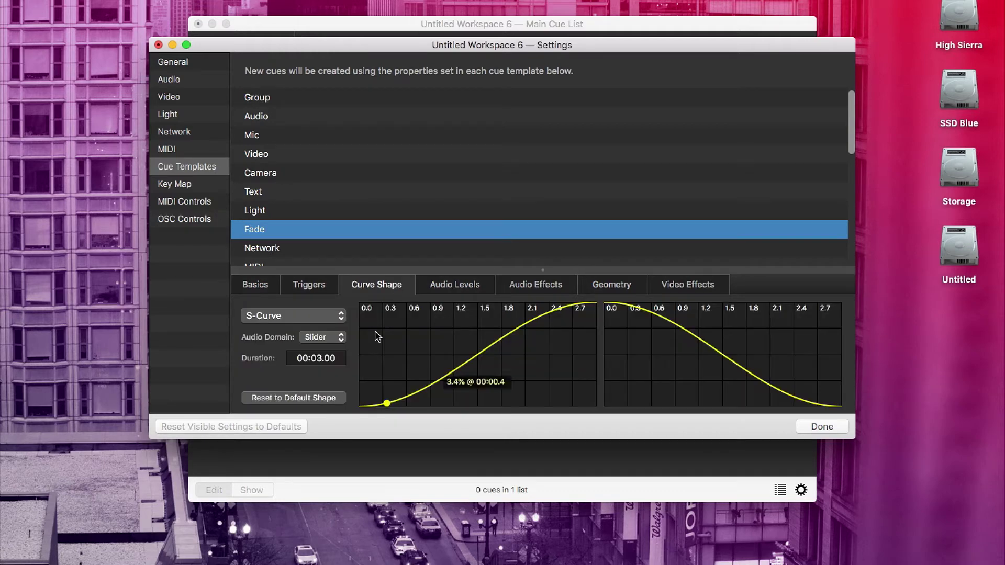
{"action": "left_click", "coordinate": [317, 358]}
{"action": "key", "text": "Delete"}
{"action": "type", "text": "2"}
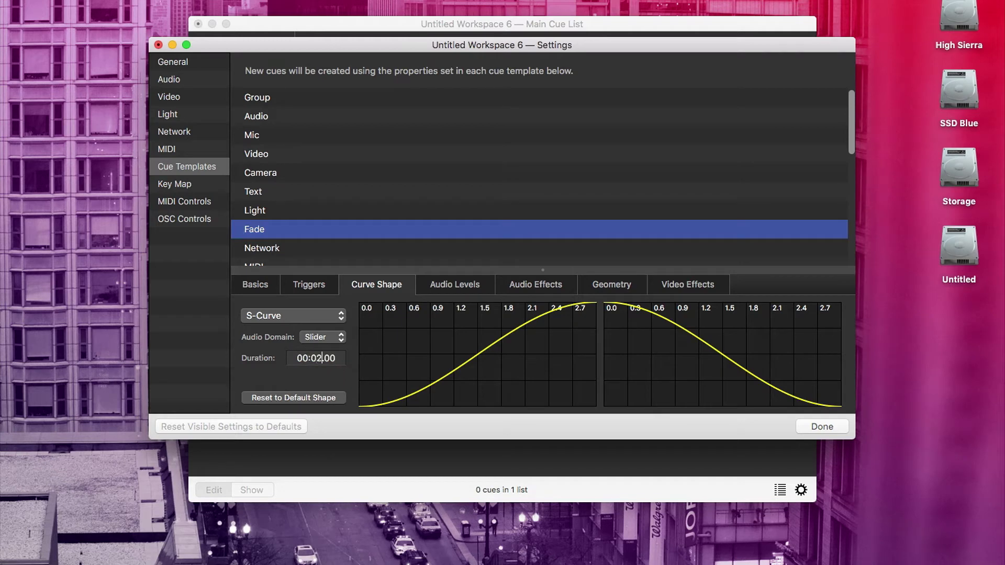
{"action": "key", "text": "Return"}
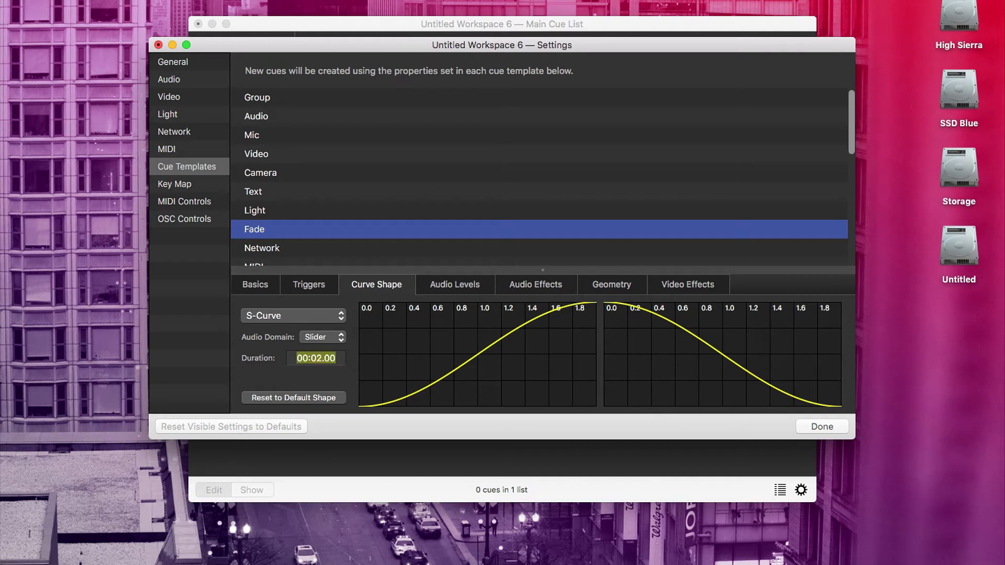
{"action": "left_click", "coordinate": [359, 235]}
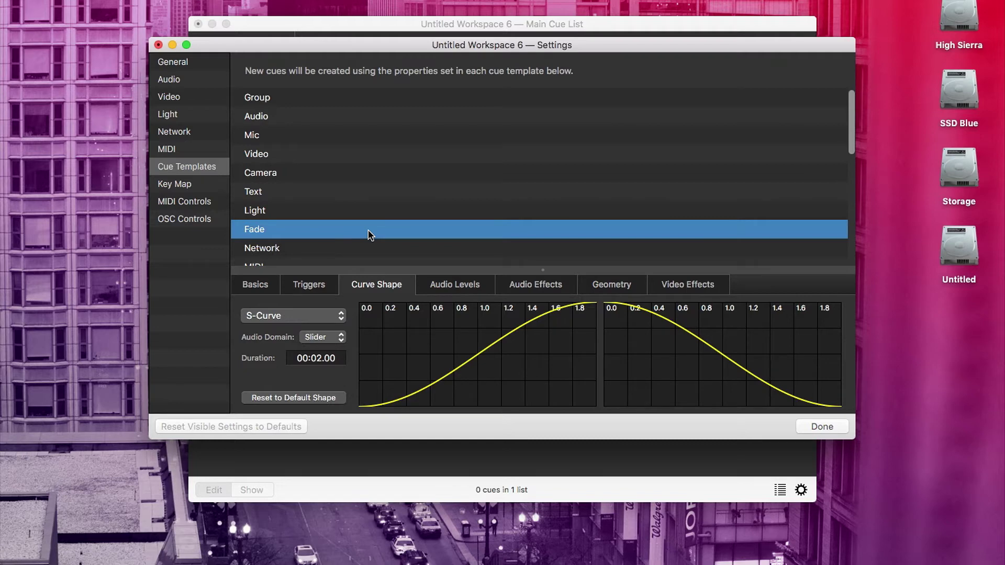
Step: Close settings and use Save As Template to save the workspace as 'New template'
{"action": "left_click", "coordinate": [821, 427]}
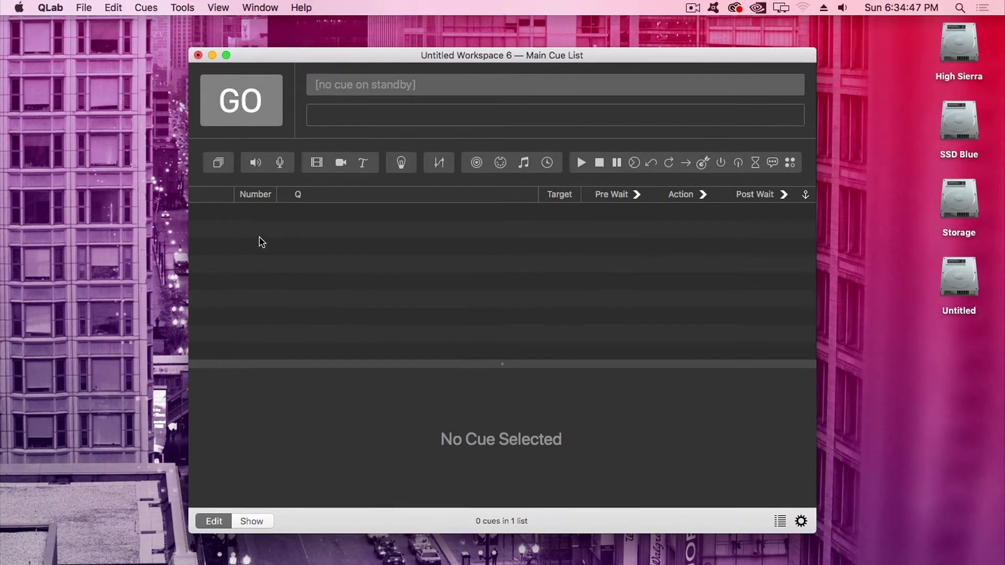
{"action": "left_click", "coordinate": [84, 8]}
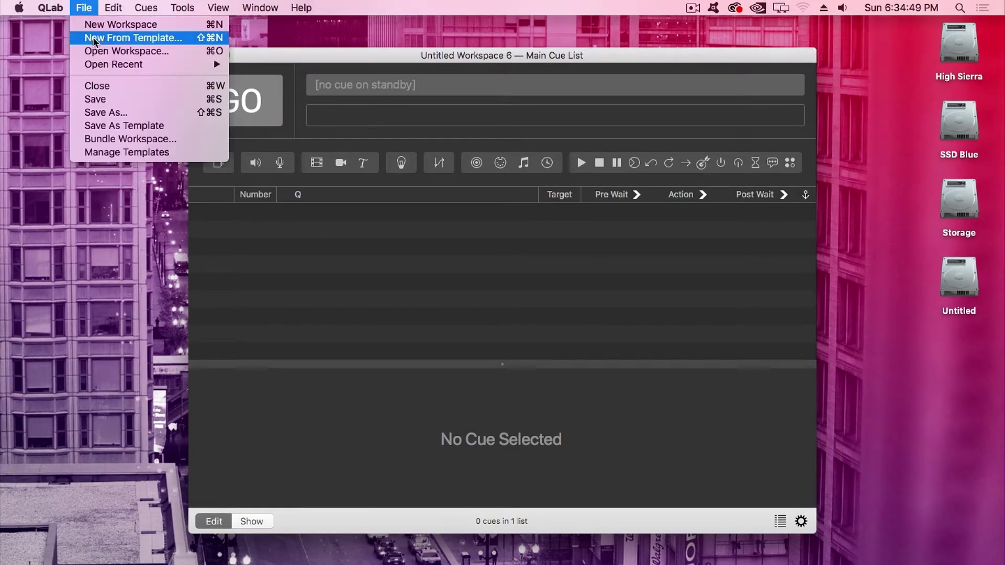
{"action": "left_click", "coordinate": [155, 126]}
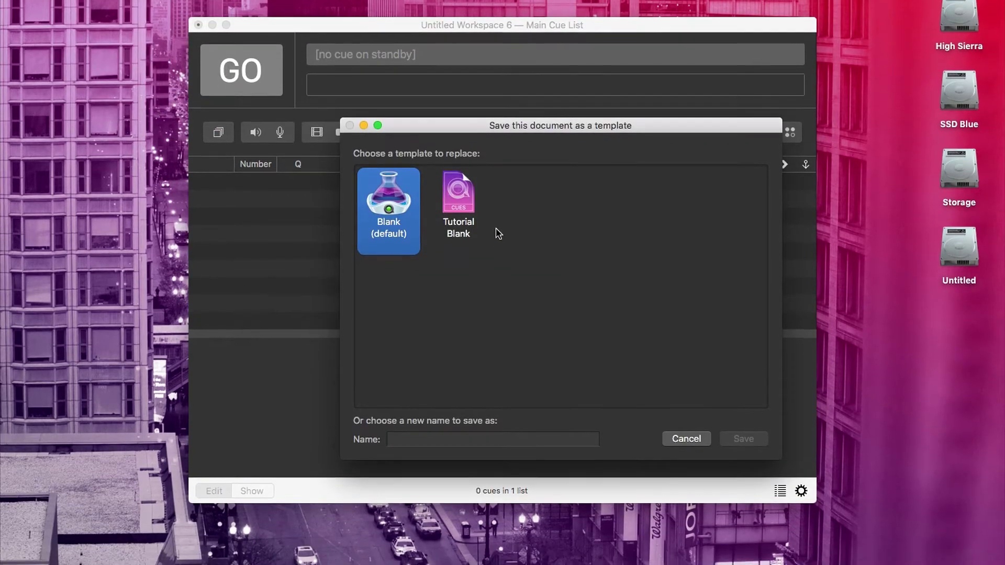
{"action": "type", "text": "New template"}
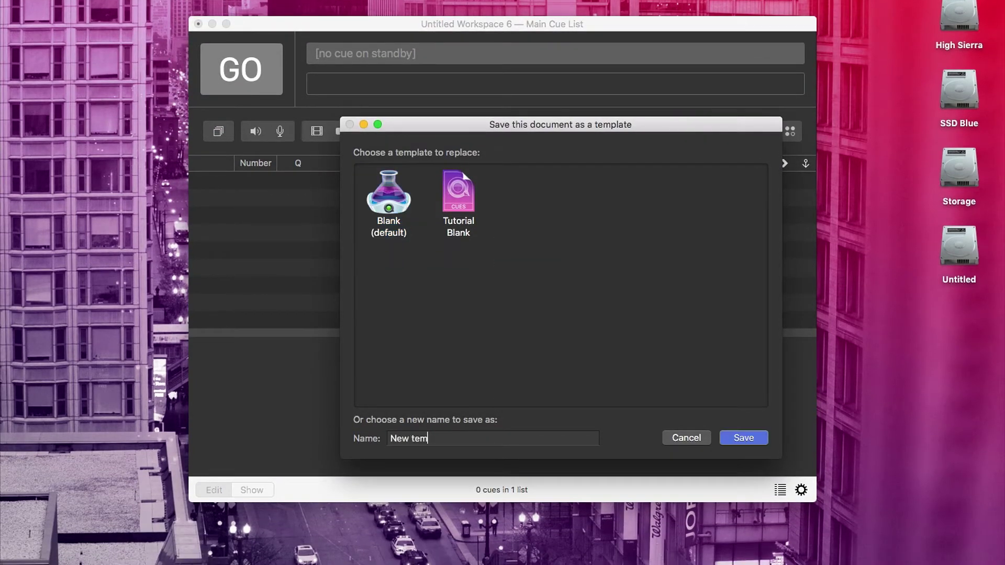
{"action": "left_click", "coordinate": [745, 438]}
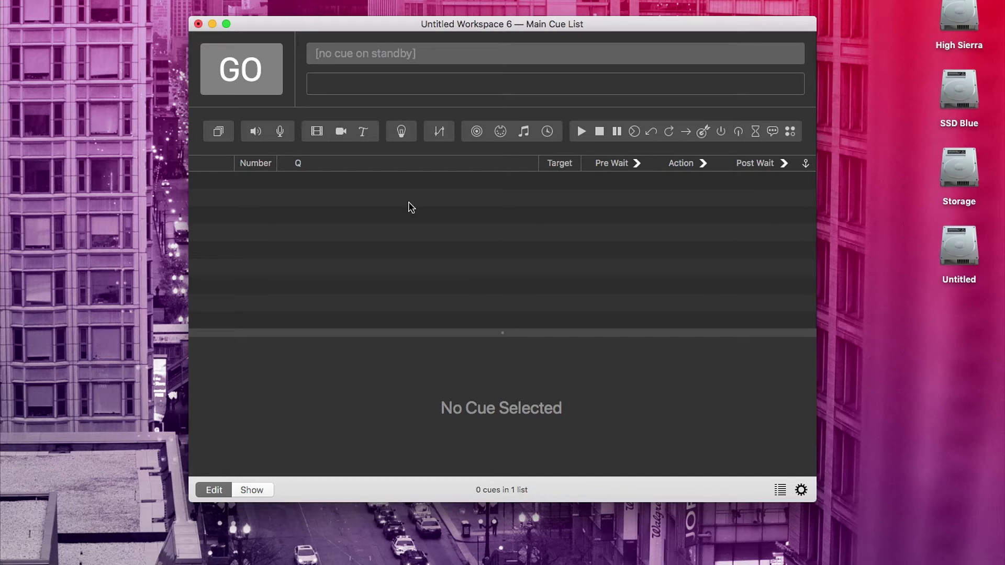
Step: Close Untitled Workspace 6 without saving and open Bad example.qlab4 from Recent Workspaces
{"action": "left_click", "coordinate": [199, 24]}
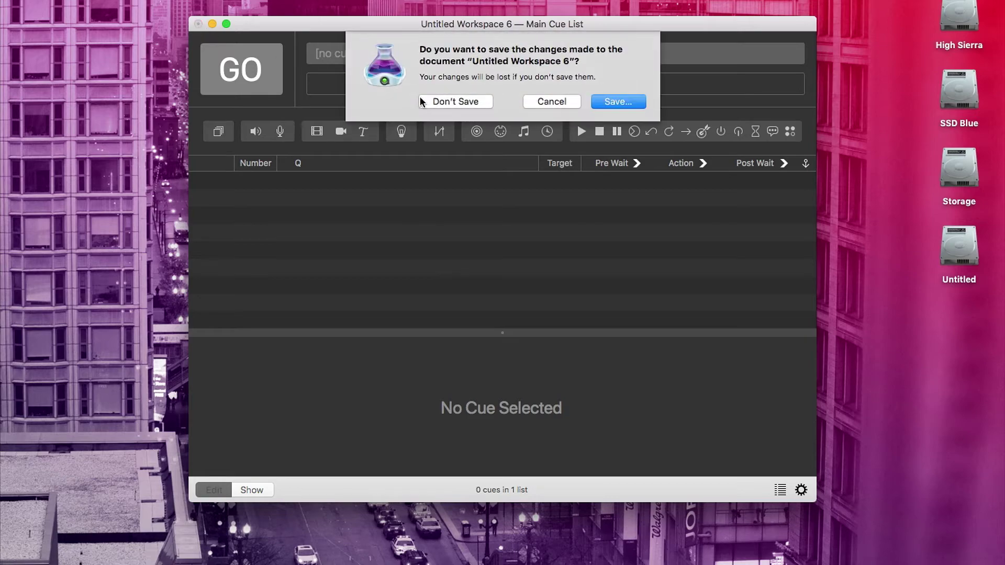
{"action": "left_click", "coordinate": [427, 104]}
{"action": "left_click", "coordinate": [561, 135]}
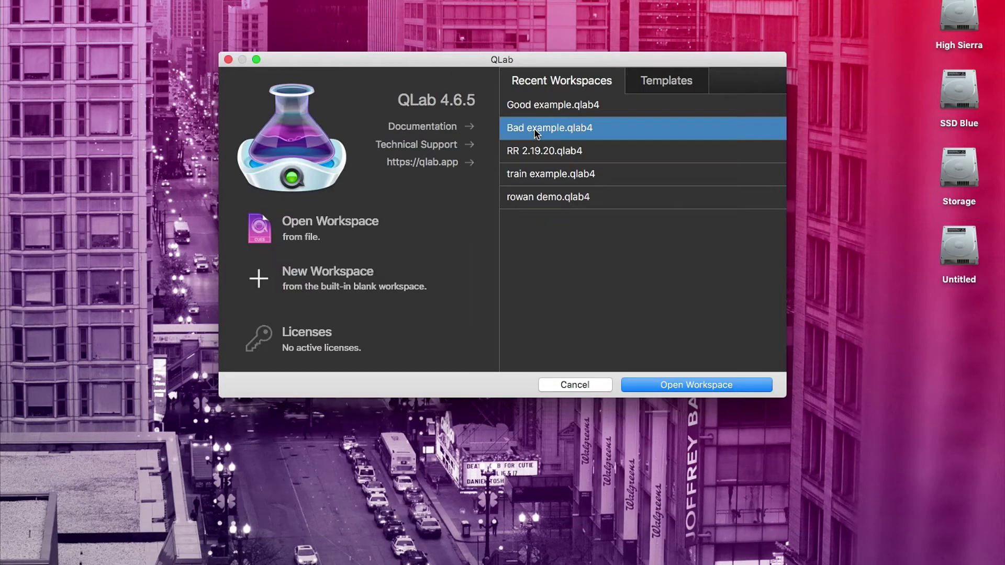
{"action": "left_click", "coordinate": [682, 385]}
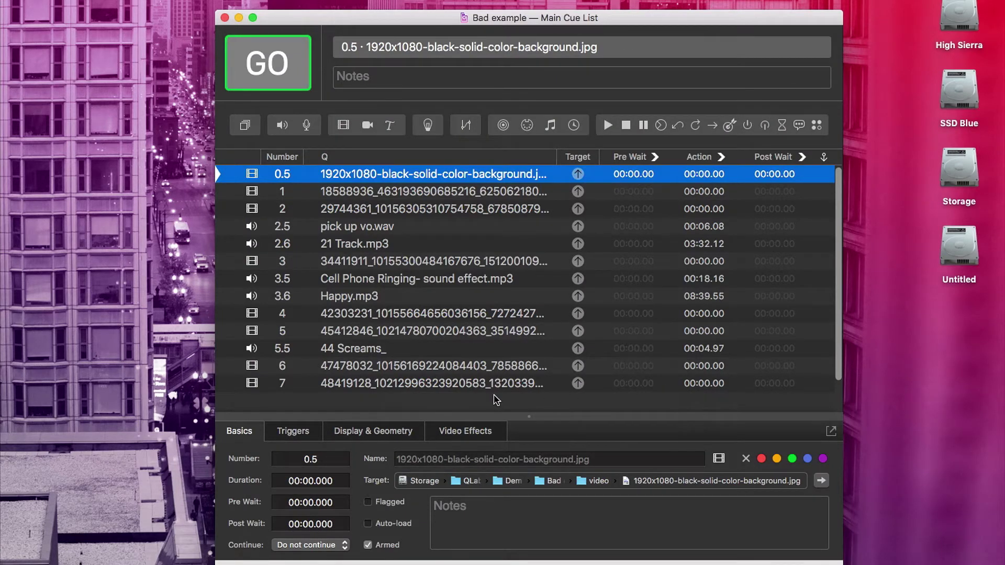
{"action": "left_click", "coordinate": [496, 400]}
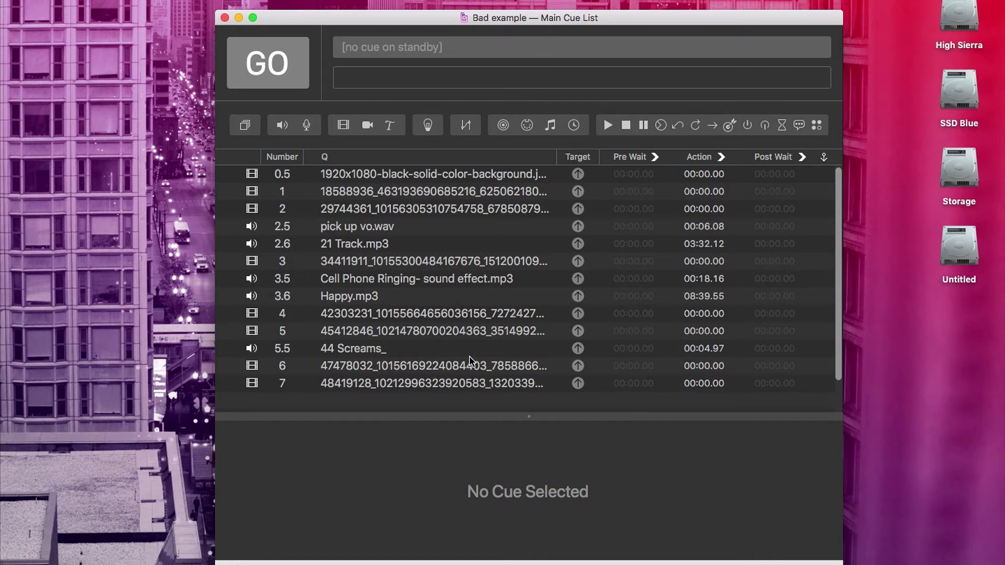
{"action": "left_click", "coordinate": [390, 177]}
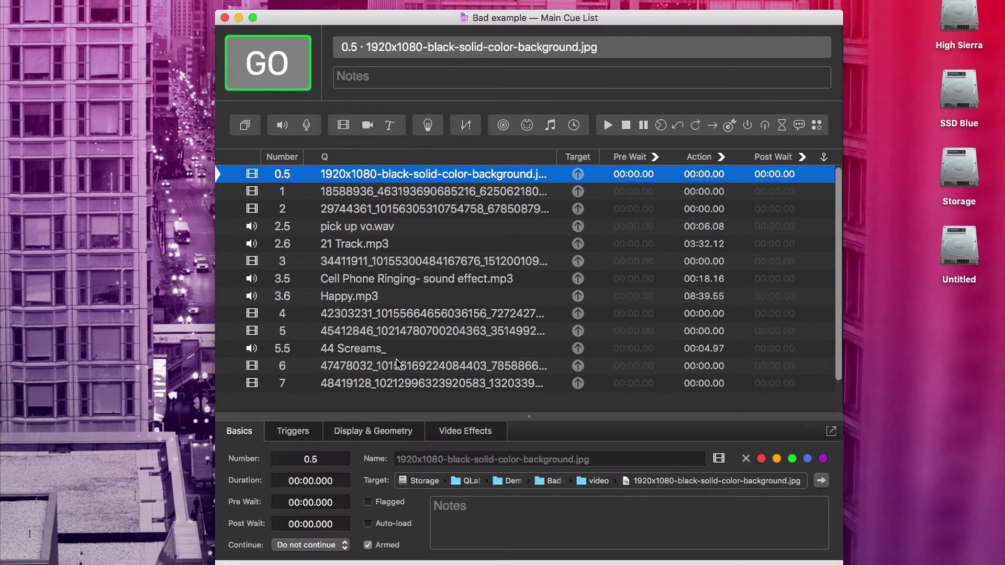
Step: Renumber all 13 selected cues starting at 1 with an increment of 1
{"action": "left_click", "coordinate": [410, 386], "text": "shift"}
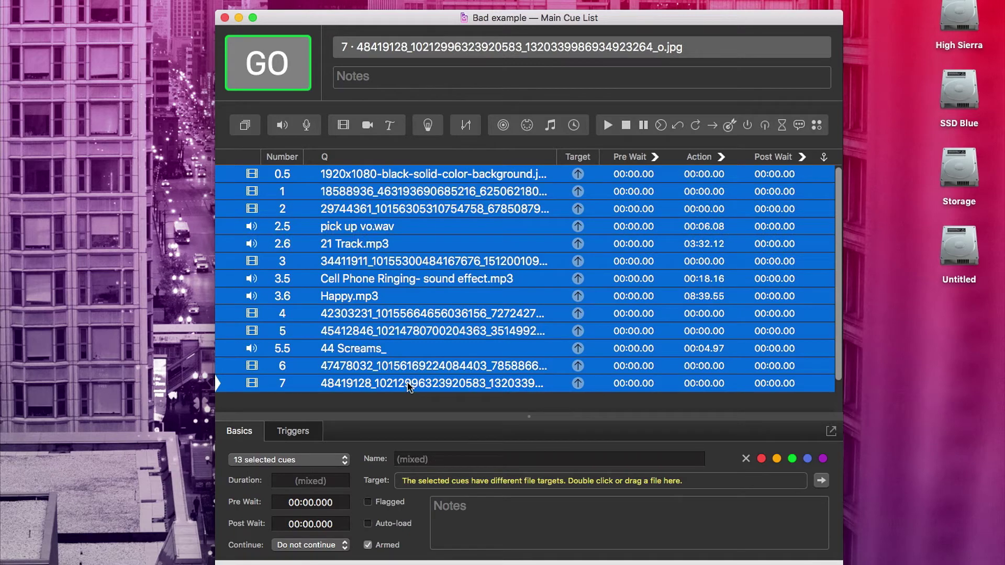
{"action": "key", "text": "super+r"}
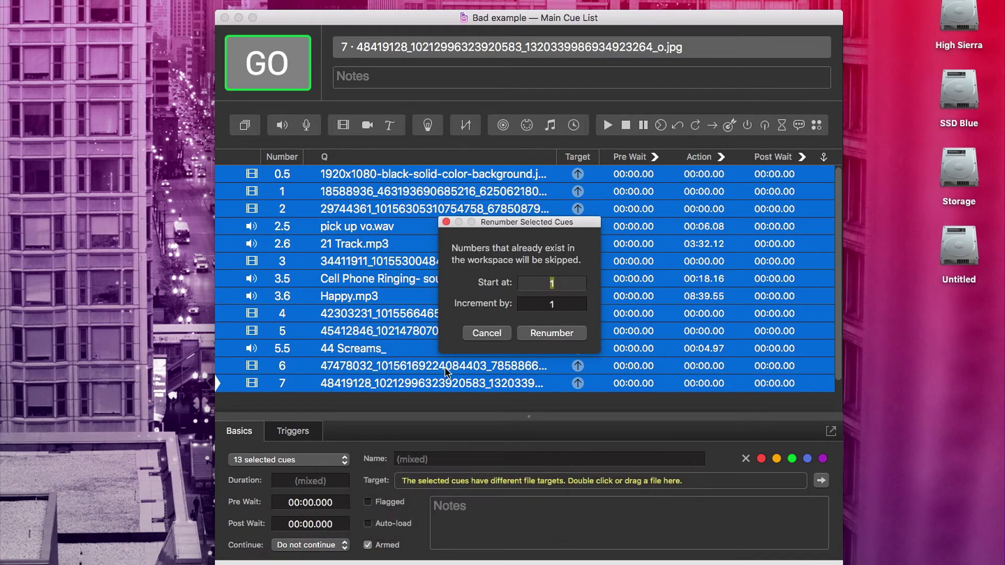
{"action": "type", "text": "1"}
{"action": "left_click", "coordinate": [565, 302]}
{"action": "left_click", "coordinate": [552, 333]}
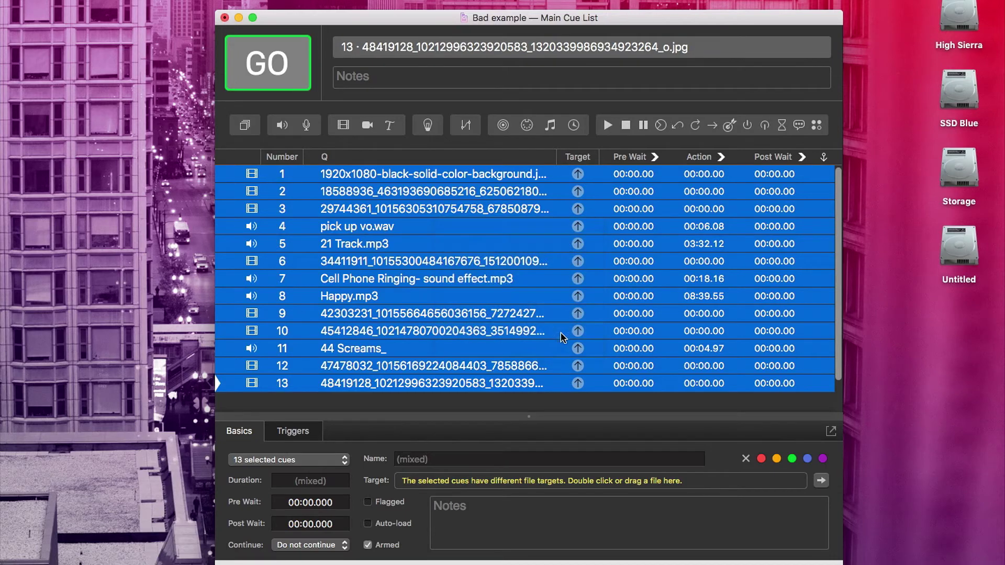
{"action": "left_click", "coordinate": [483, 407]}
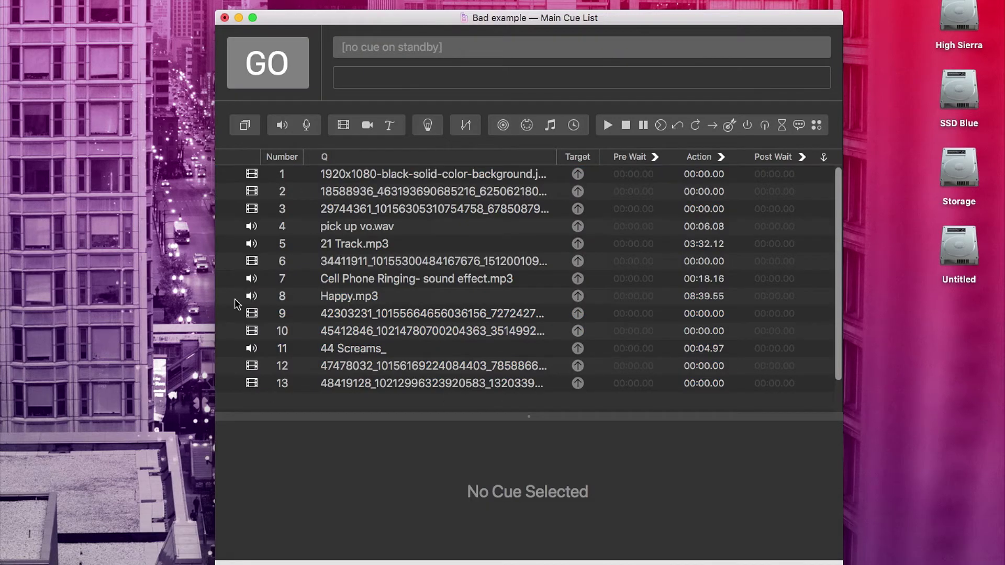
Step: Rename cue 1 to 'BLACK SLIDE'
{"action": "double_click", "coordinate": [282, 176]}
{"action": "double_click", "coordinate": [283, 193]}
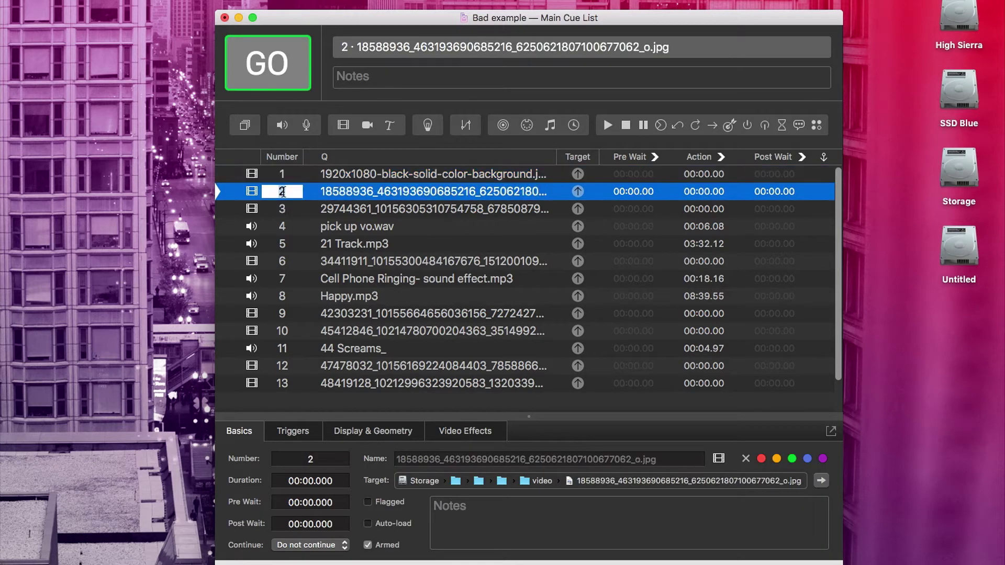
{"action": "double_click", "coordinate": [283, 211]}
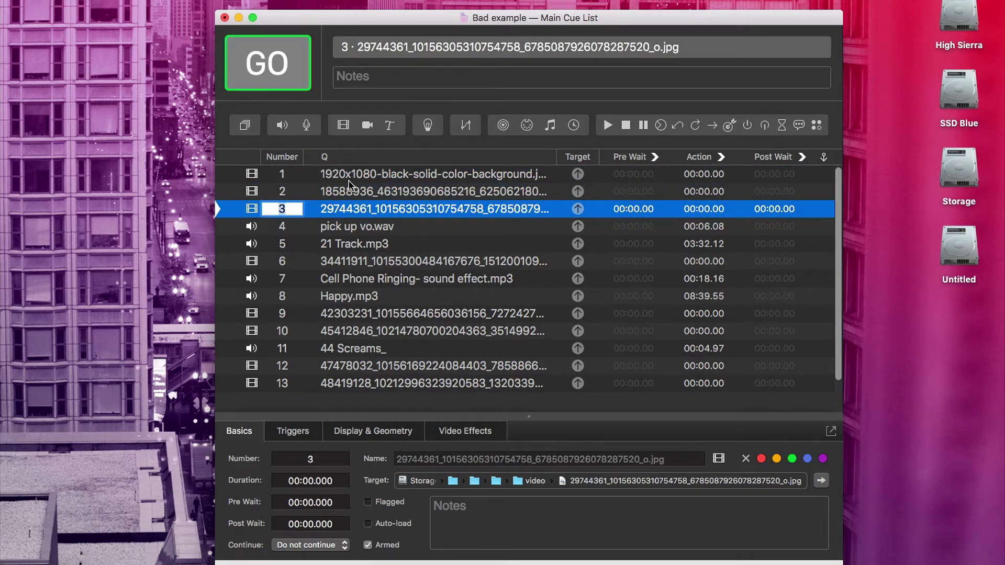
{"action": "left_click", "coordinate": [365, 179]}
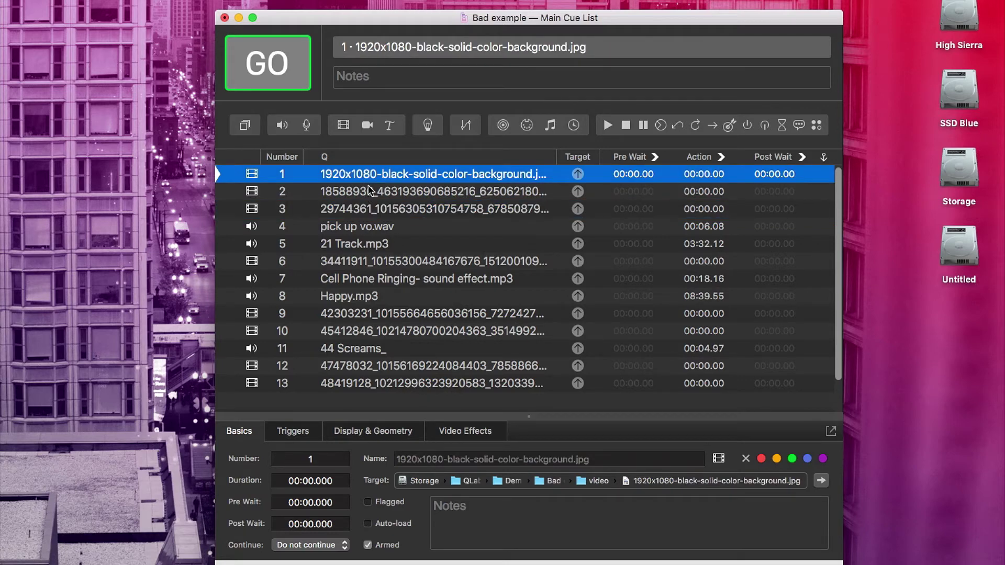
{"action": "double_click", "coordinate": [361, 174]}
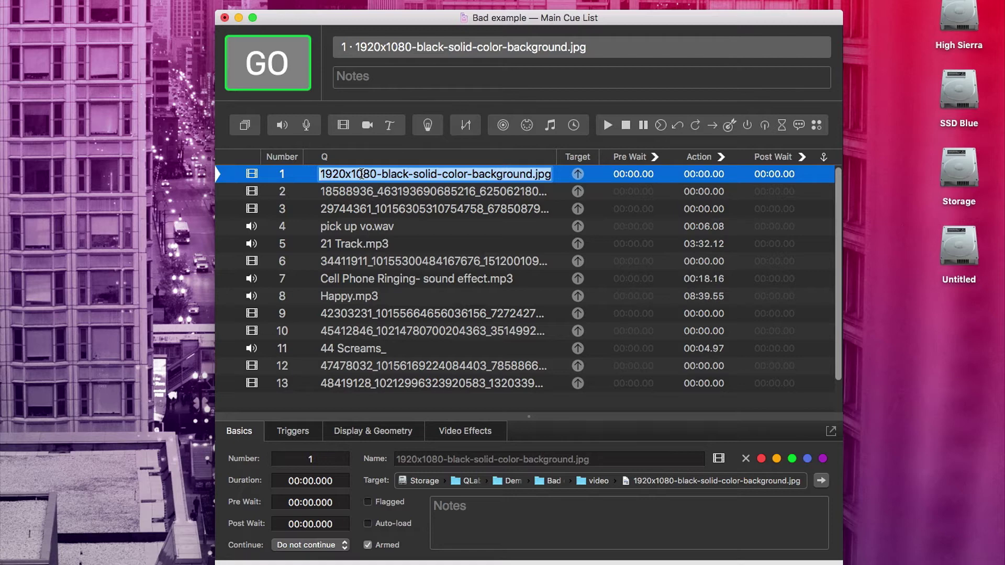
{"action": "type", "text": "BLa"}
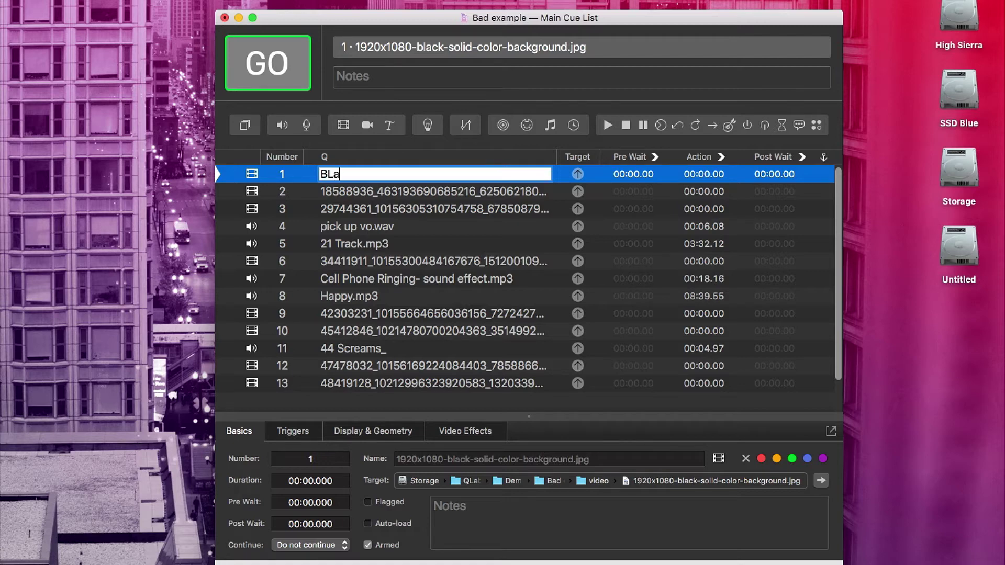
{"action": "key", "text": "BackSpace"}
{"action": "type", "text": "ACK SLIDE"}
{"action": "key", "text": "Return"}
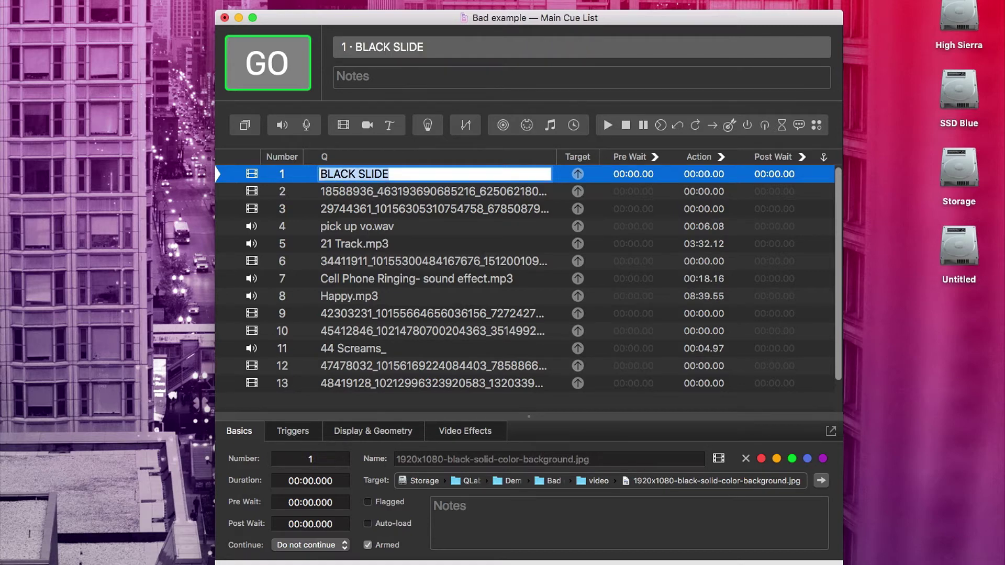
{"action": "left_click", "coordinate": [496, 409]}
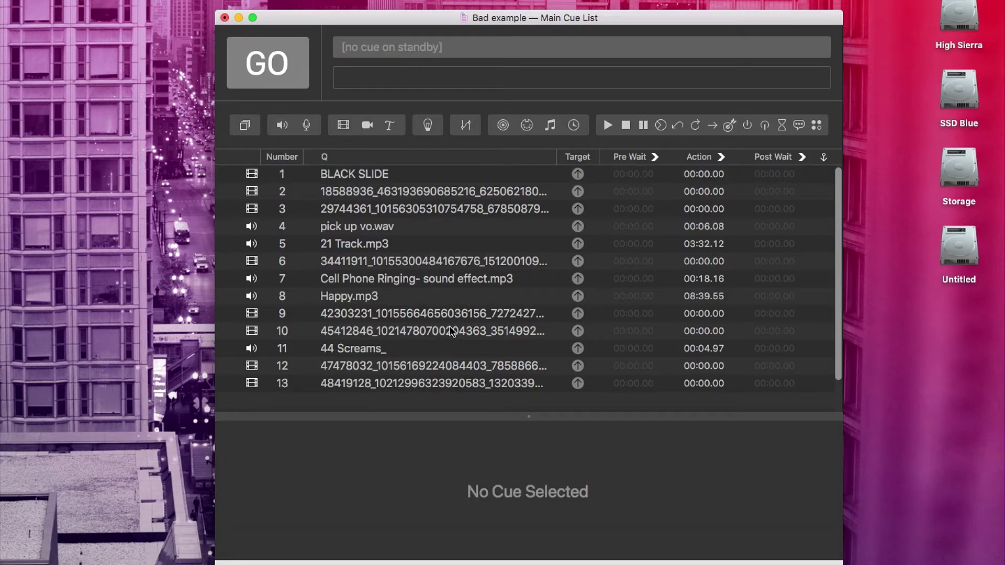
Step: Colour the BLACK SLIDE cue red
{"action": "left_click", "coordinate": [374, 175]}
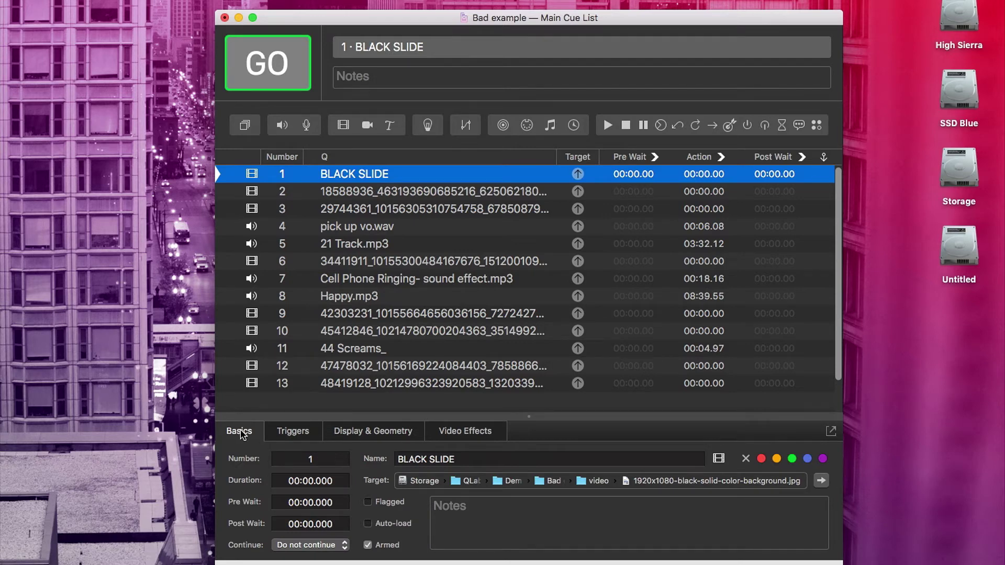
{"action": "left_click", "coordinate": [762, 460]}
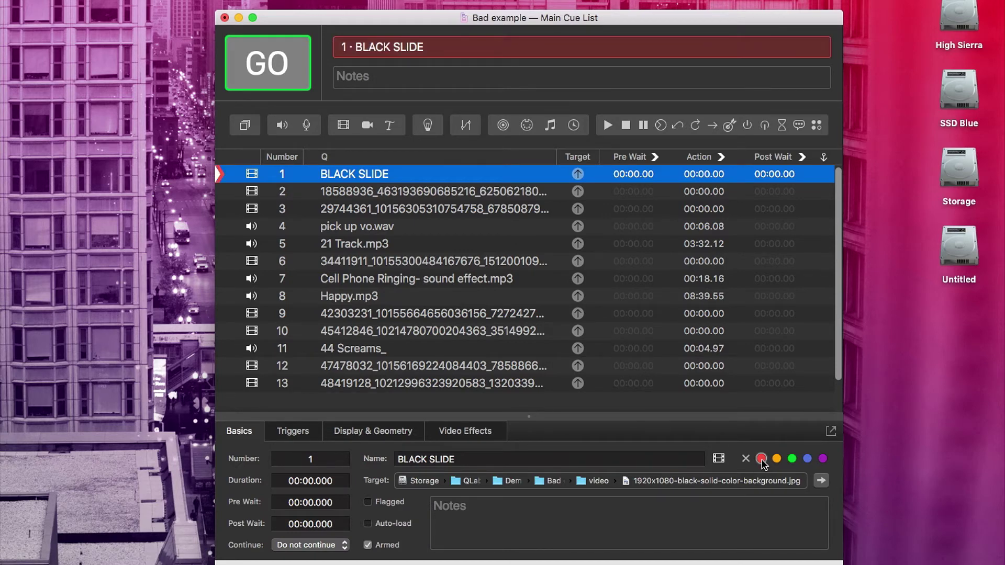
{"action": "left_click", "coordinate": [550, 404]}
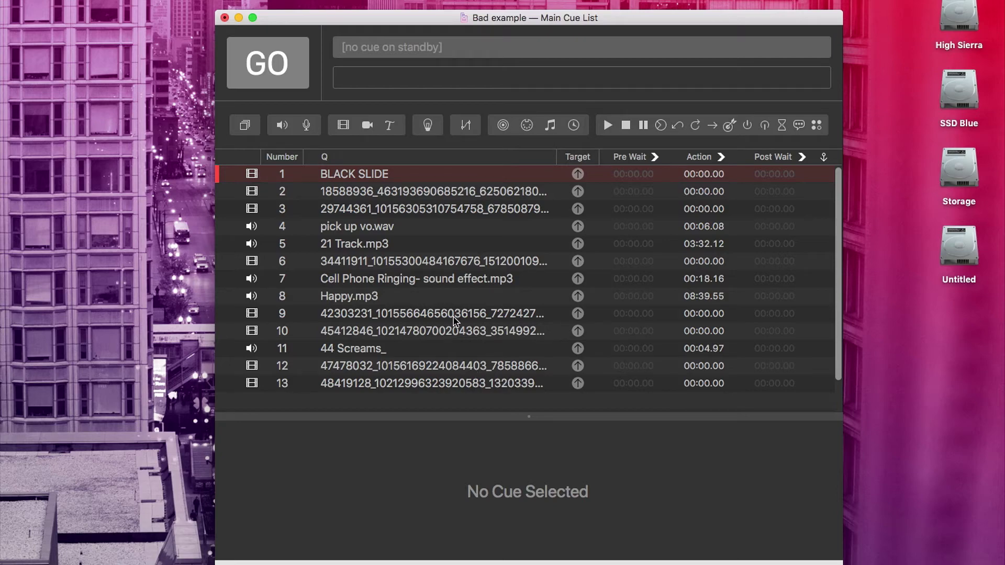
Step: Close the Bad example workspace without saving and select Good example to open
{"action": "left_click", "coordinate": [224, 17]}
{"action": "left_click", "coordinate": [476, 94]}
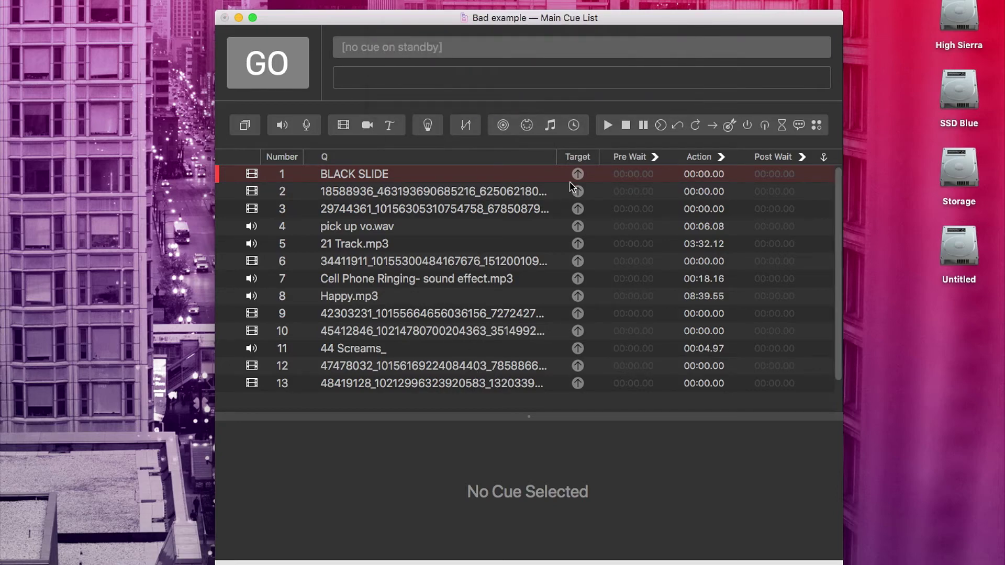
{"action": "key", "text": "Up"}
{"action": "key", "text": "Down"}
Step: Open Good example, shift its window right and collapse the inspector to show more cues
{"action": "left_click", "coordinate": [683, 388]}
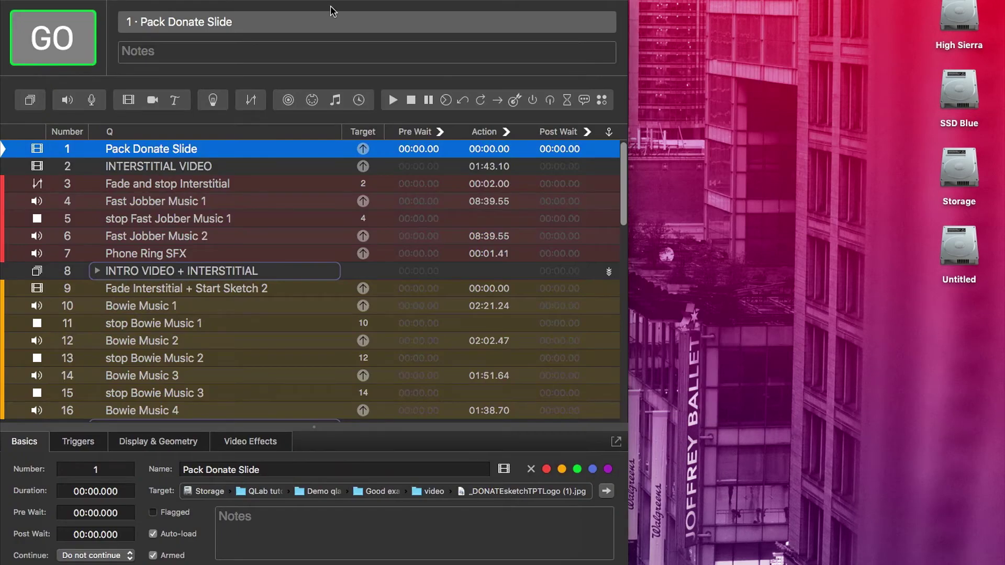
{"action": "left_click_drag", "start_coordinate": [329, 3], "coordinate": [488, 3]}
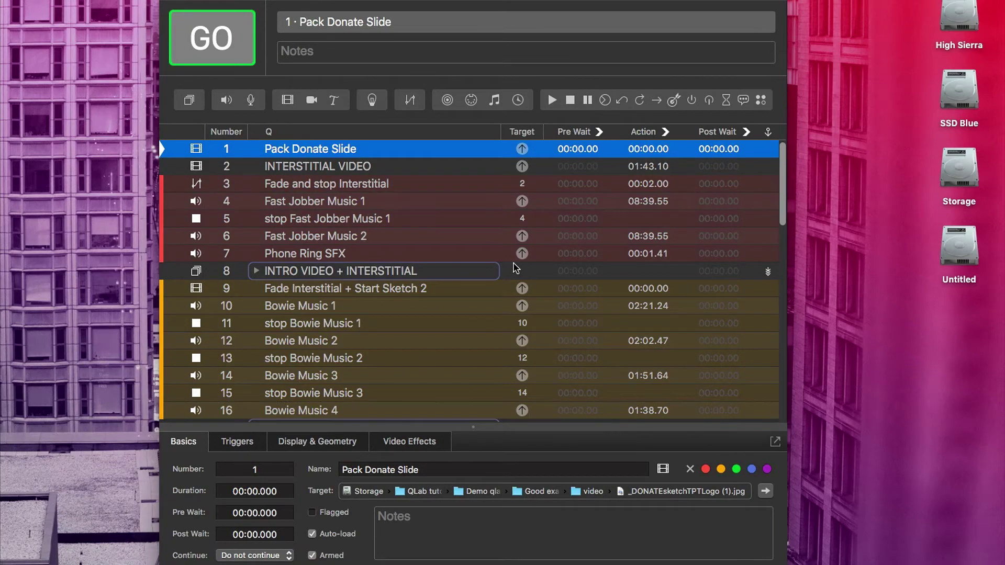
{"action": "scroll", "coordinate": [433, 341], "scroll_direction": "down", "scroll_amount": 15}
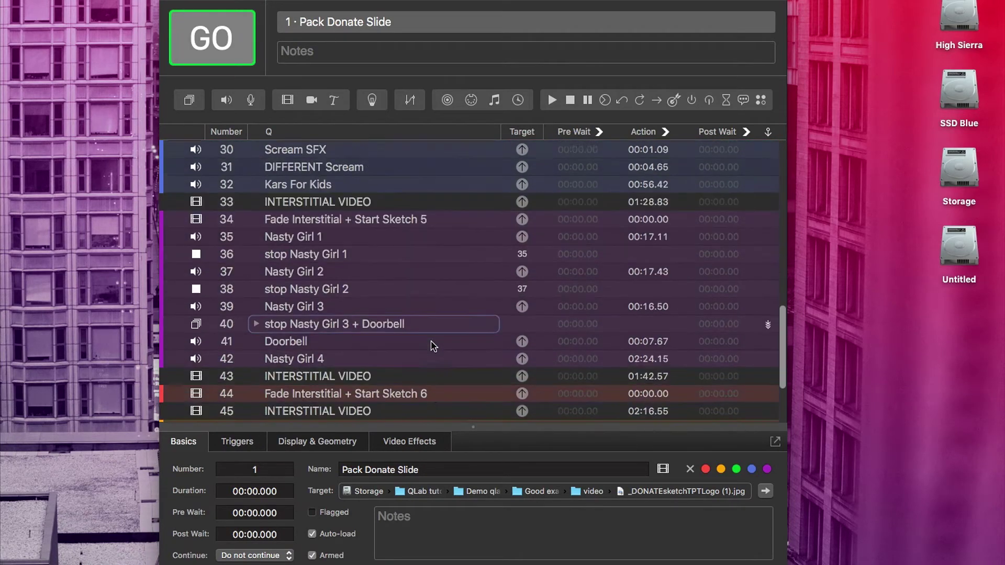
{"action": "scroll", "coordinate": [434, 349], "scroll_direction": "up", "scroll_amount": 15}
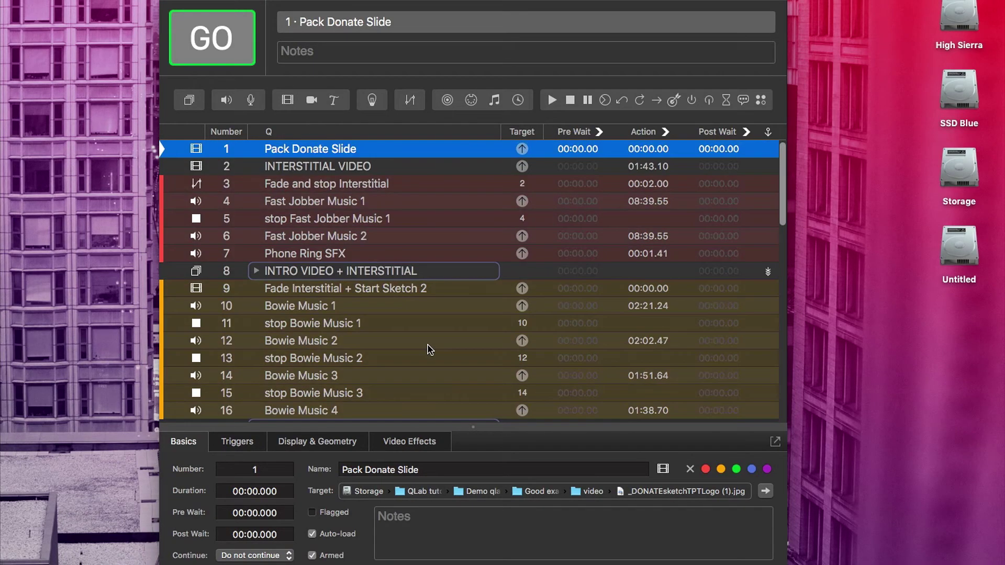
{"action": "left_click_drag", "start_coordinate": [489, 430], "coordinate": [492, 511]}
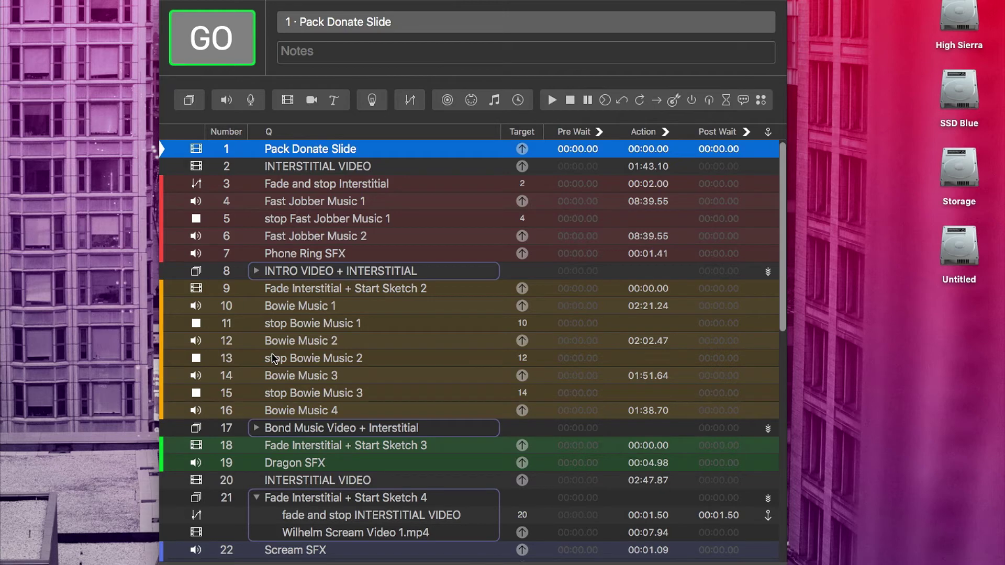
Step: Inspect the group cues and expand cue 8 to view its Intro Video and INTERSTITIAL children
{"action": "left_click", "coordinate": [297, 273]}
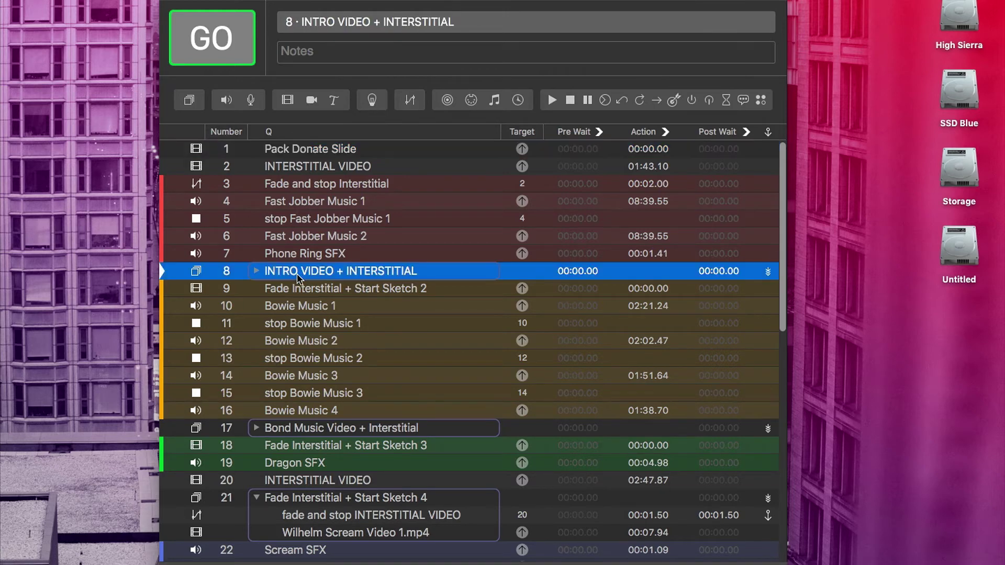
{"action": "left_click", "coordinate": [303, 428]}
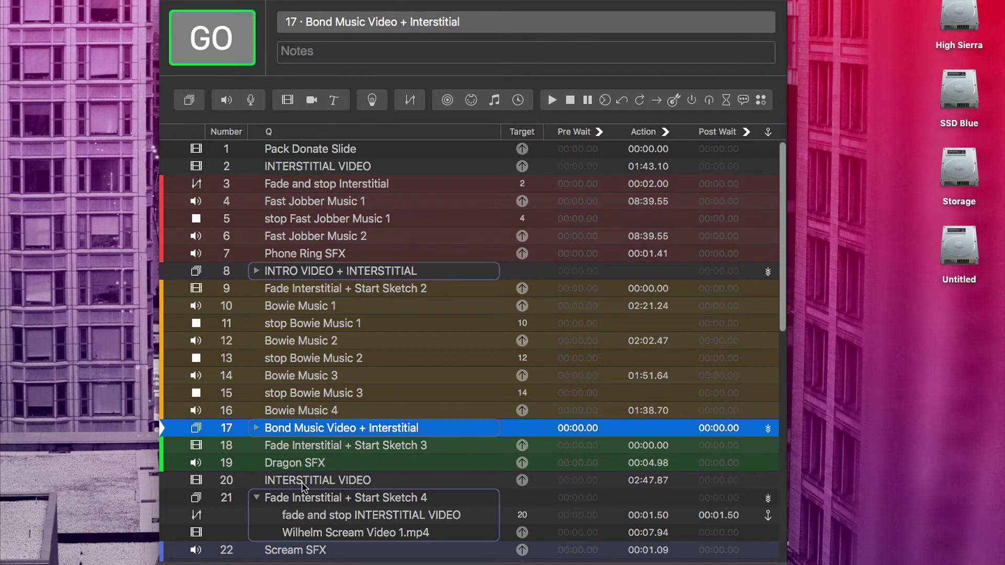
{"action": "left_click", "coordinate": [296, 498]}
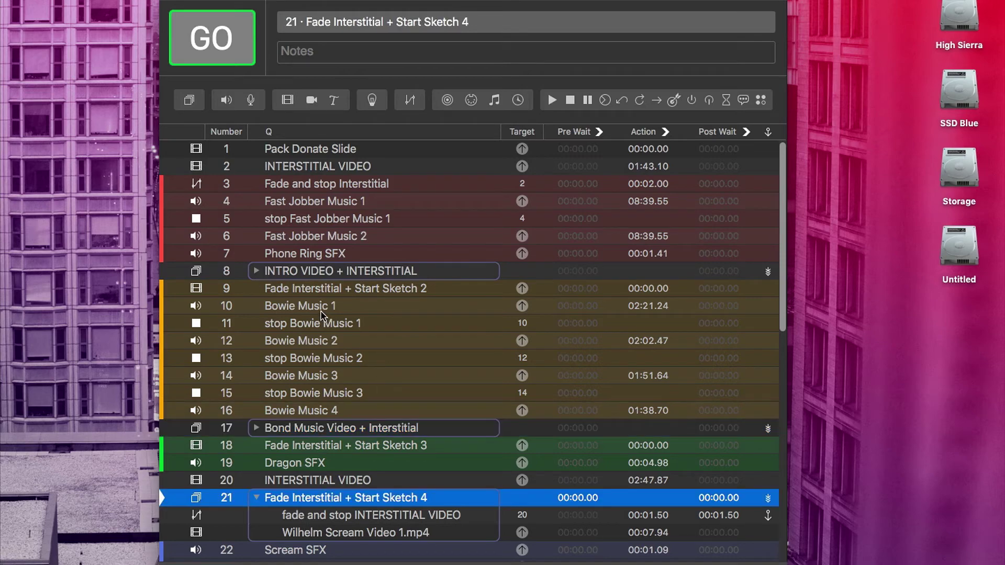
{"action": "left_click", "coordinate": [256, 270]}
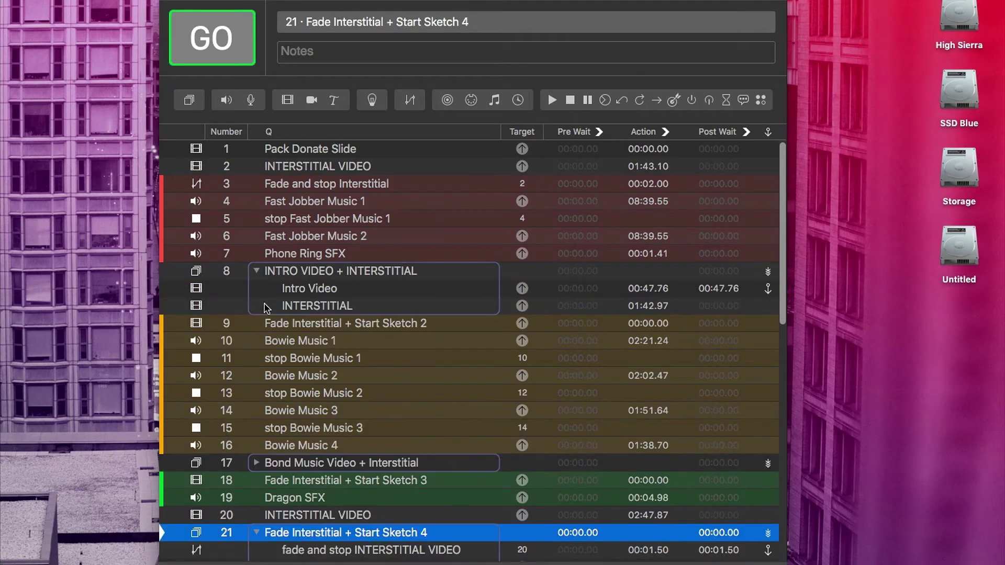
{"action": "left_click", "coordinate": [320, 309]}
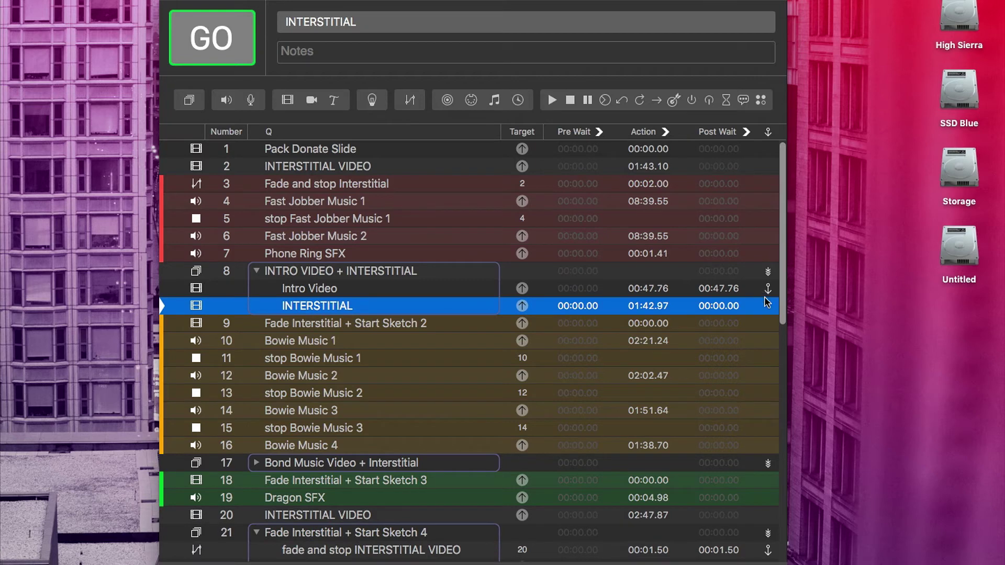
{"action": "left_click", "coordinate": [324, 288]}
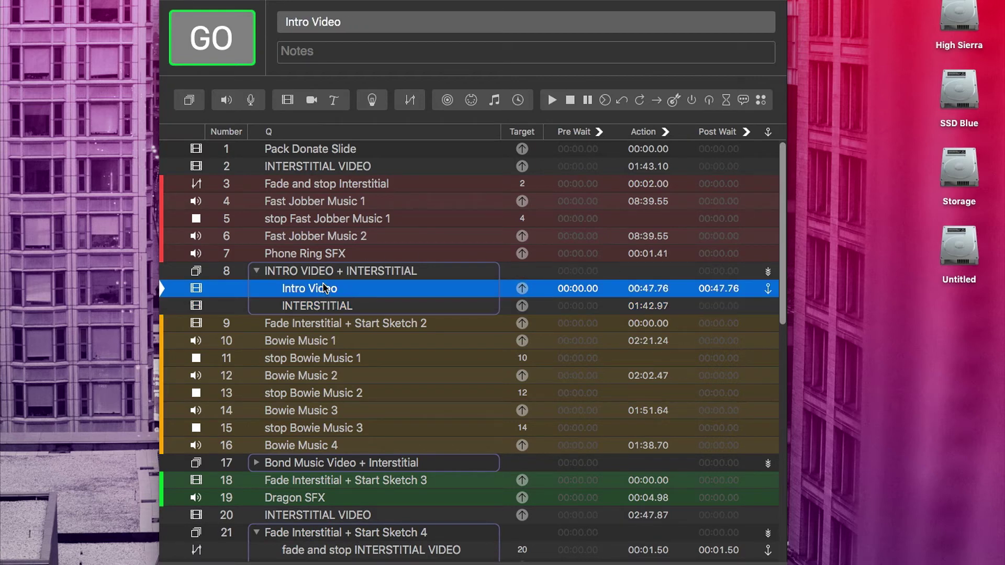
Step: Collapse group cue 8 INTRO VIDEO + INTERSTITIAL and move the window left
{"action": "left_click", "coordinate": [297, 273]}
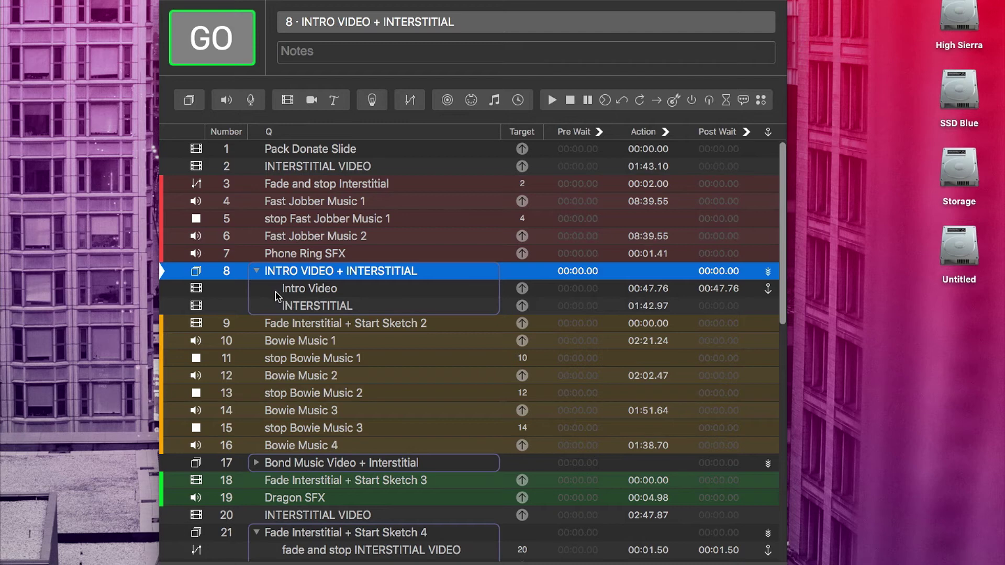
{"action": "left_click", "coordinate": [256, 272]}
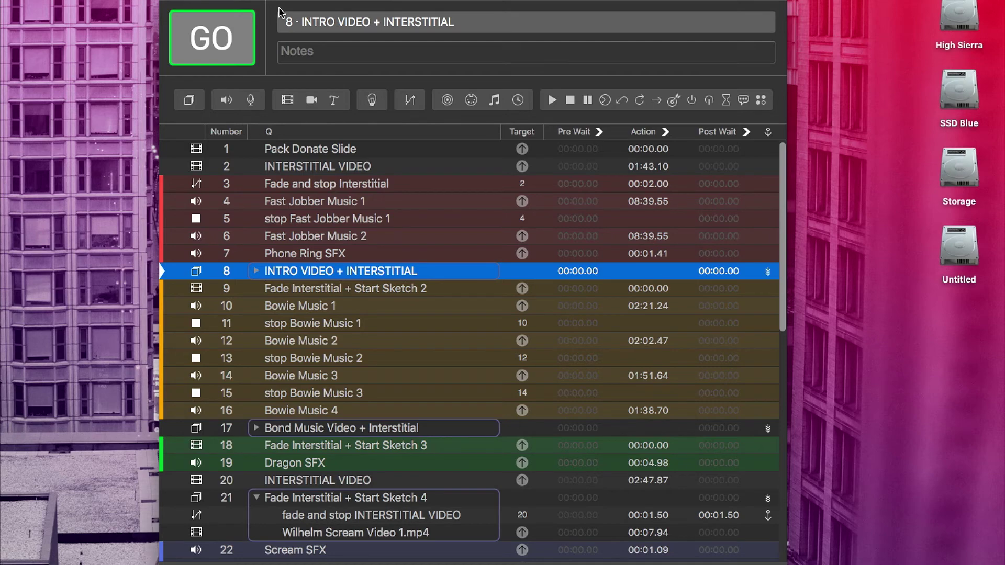
{"action": "left_click_drag", "start_coordinate": [281, 9], "coordinate": [121, 9]}
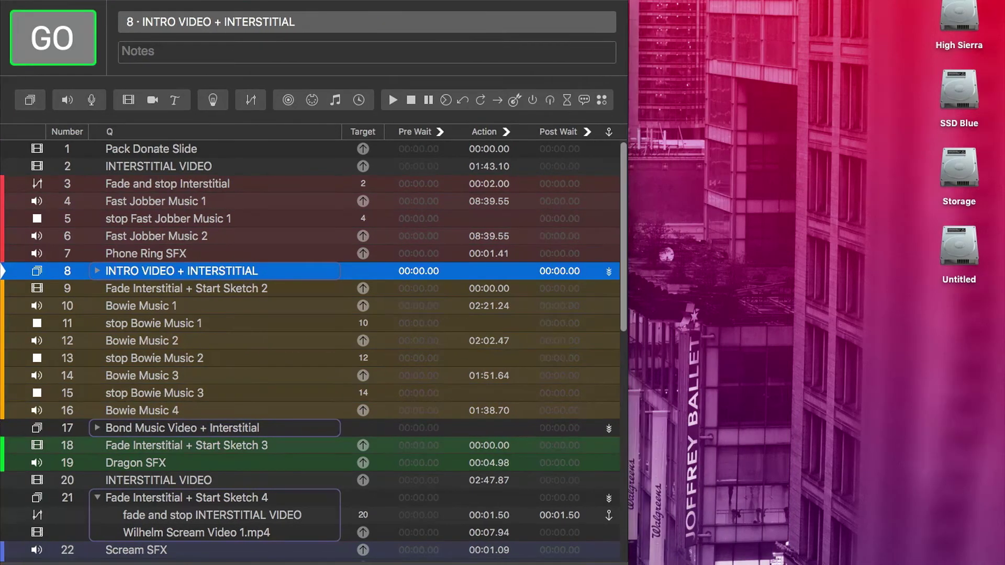
Step: Bring up the tech script PDF in Preview and position it beside the cue list
{"action": "key", "text": "super+Tab"}
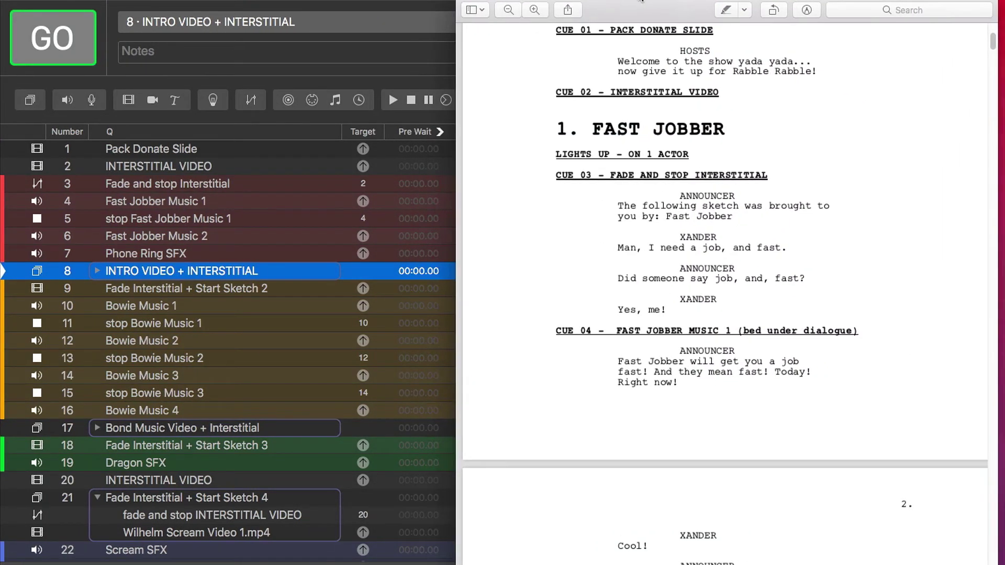
{"action": "scroll", "coordinate": [824, 263], "scroll_direction": "up", "scroll_amount": 5}
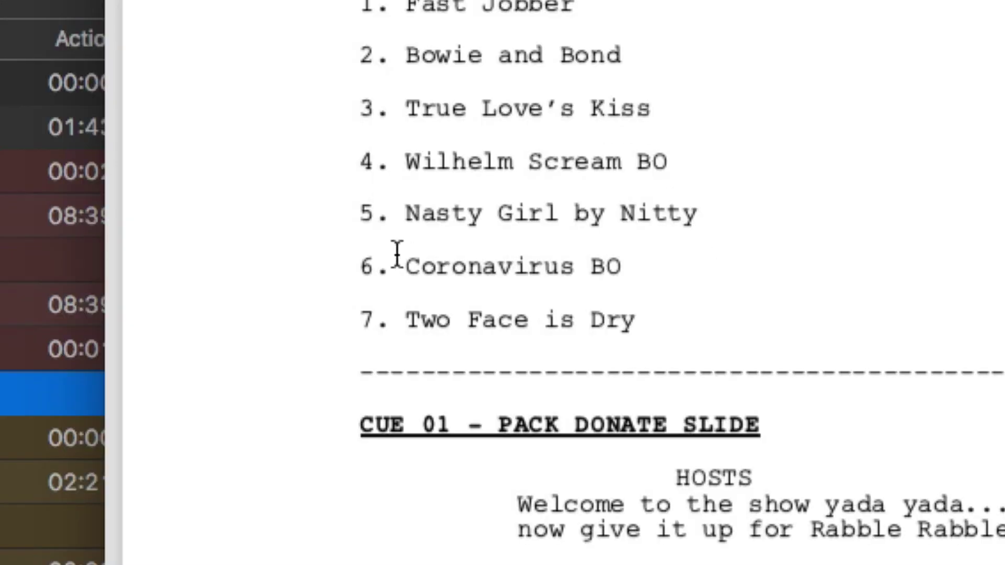
{"action": "left_click_drag", "start_coordinate": [605, 219], "coordinate": [711, 221]}
{"action": "left_click", "coordinate": [737, 82]}
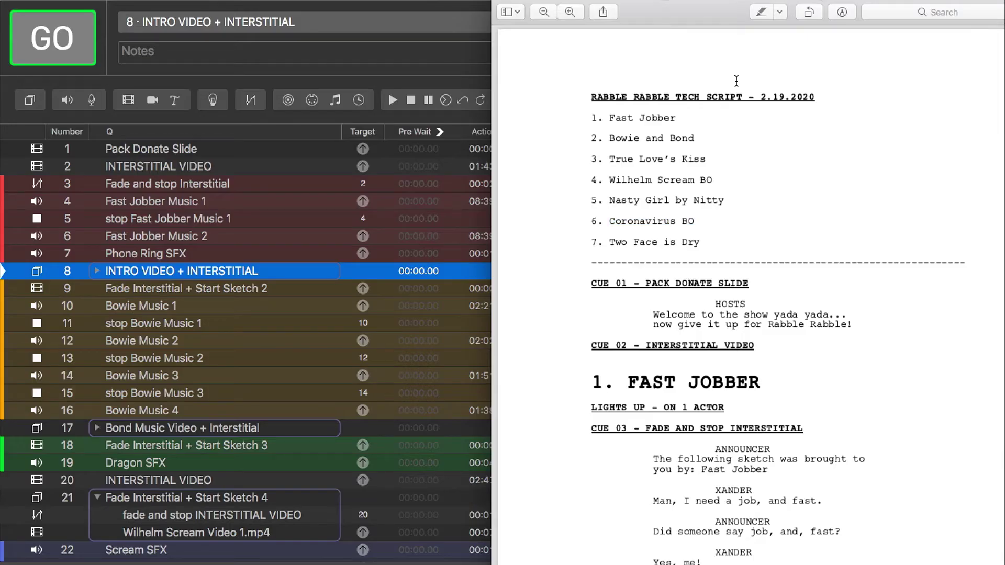
{"action": "left_click_drag", "start_coordinate": [707, 7], "coordinate": [679, 6]}
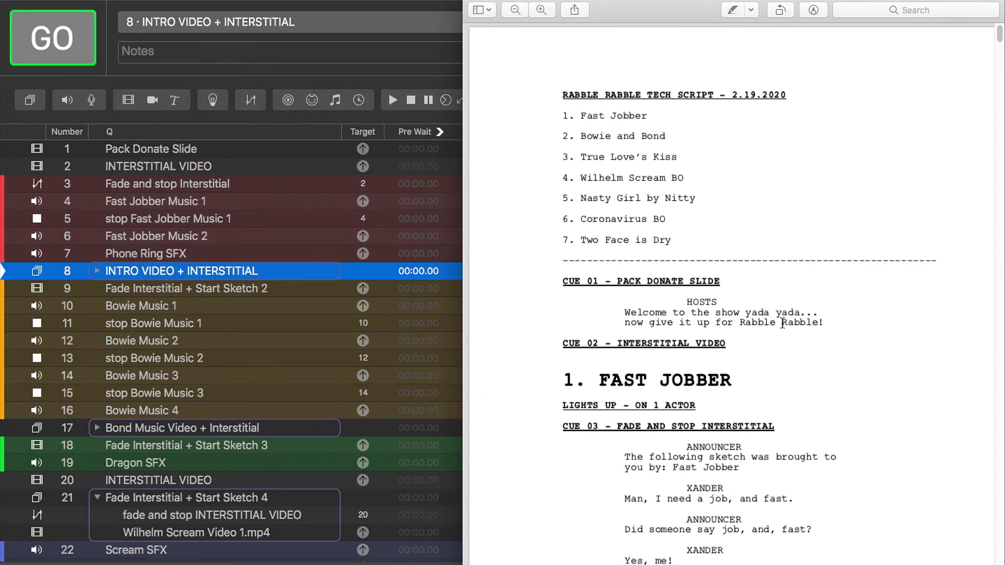
{"action": "scroll", "coordinate": [835, 381], "scroll_direction": "down", "scroll_amount": 10}
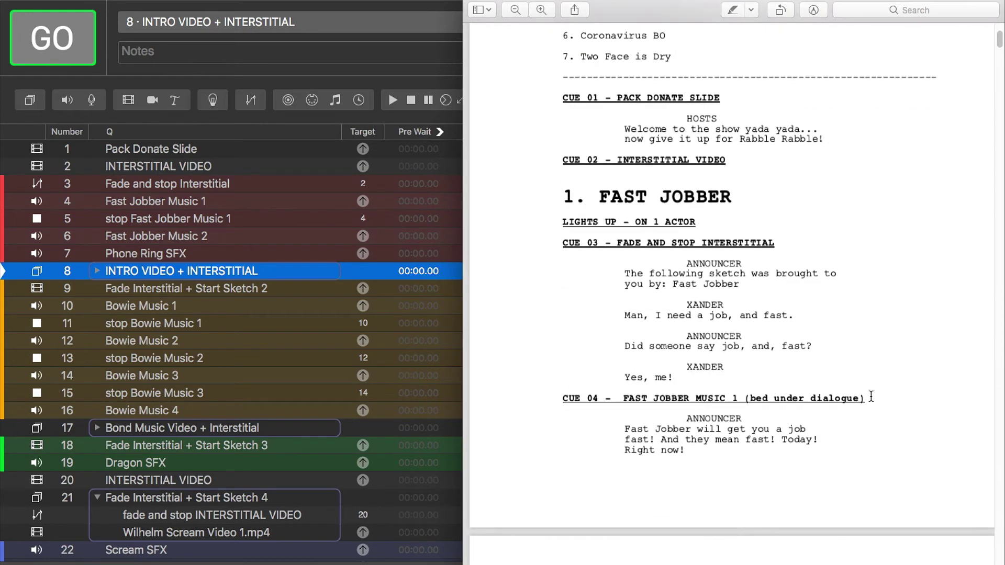
{"action": "scroll", "coordinate": [868, 402], "scroll_direction": "down", "scroll_amount": 2}
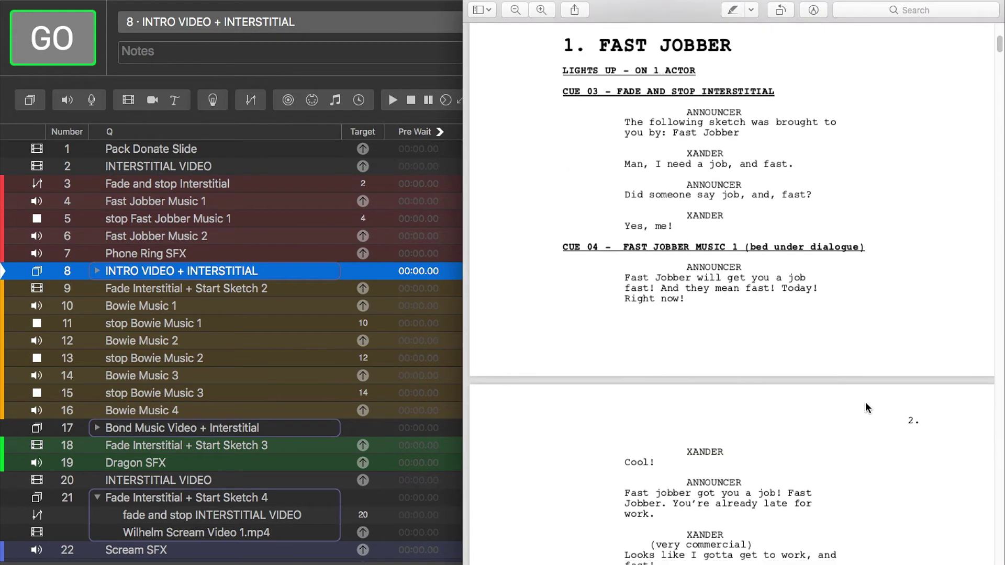
{"action": "scroll", "coordinate": [862, 405], "scroll_direction": "up", "scroll_amount": 1}
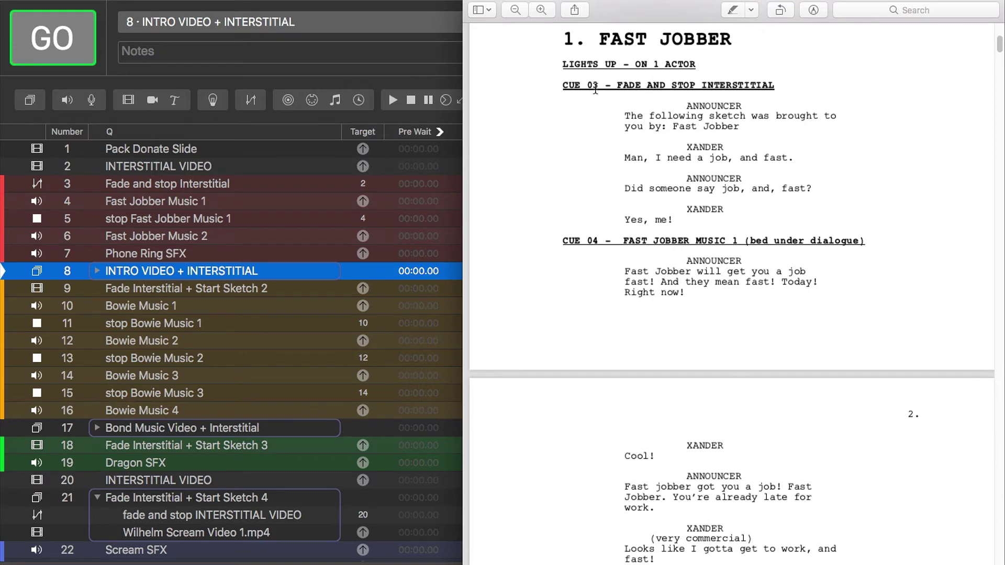
Step: Highlight the CUE 03 fade-and-stop, LIGHTS UP and CUE 04 Fast Jobber Music 1 lines
{"action": "left_click_drag", "start_coordinate": [559, 84], "coordinate": [821, 92]}
{"action": "left_click", "coordinate": [877, 93]}
{"action": "left_click_drag", "start_coordinate": [562, 64], "coordinate": [705, 67]}
{"action": "left_click", "coordinate": [929, 172]}
{"action": "left_click_drag", "start_coordinate": [560, 240], "coordinate": [892, 245]}
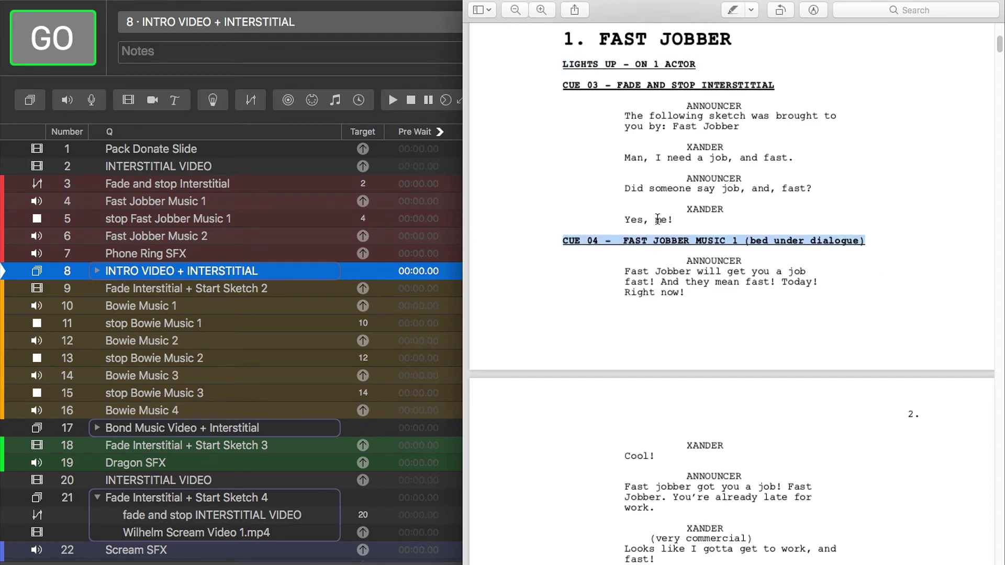
{"action": "left_click_drag", "start_coordinate": [622, 218], "coordinate": [677, 220]}
Step: Highlight the CUE 05 Stop Fast Jobber Music 1 heading and the freeze stage direction
{"action": "scroll", "coordinate": [724, 338], "scroll_direction": "down", "scroll_amount": 5}
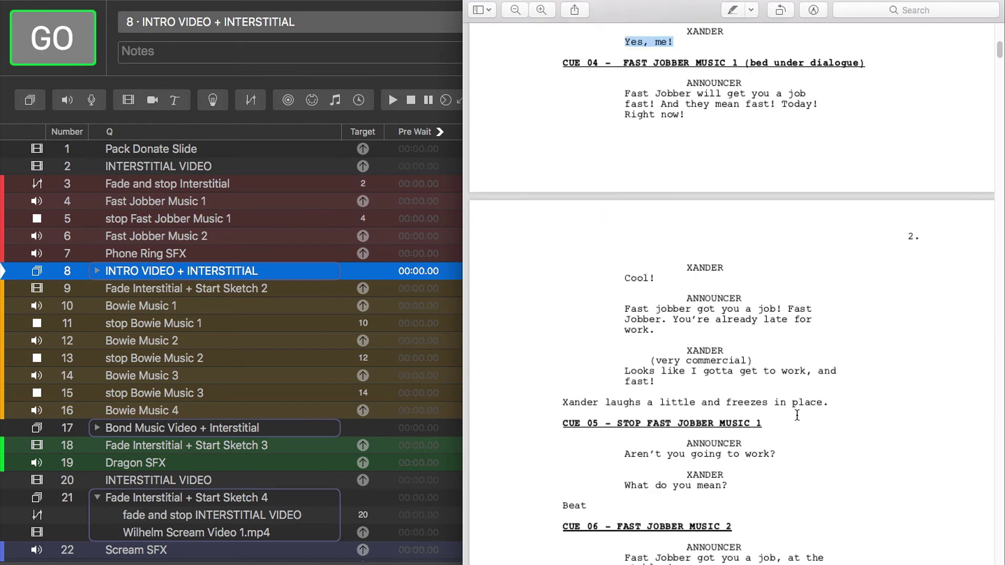
{"action": "left_click_drag", "start_coordinate": [618, 315], "coordinate": [796, 326]}
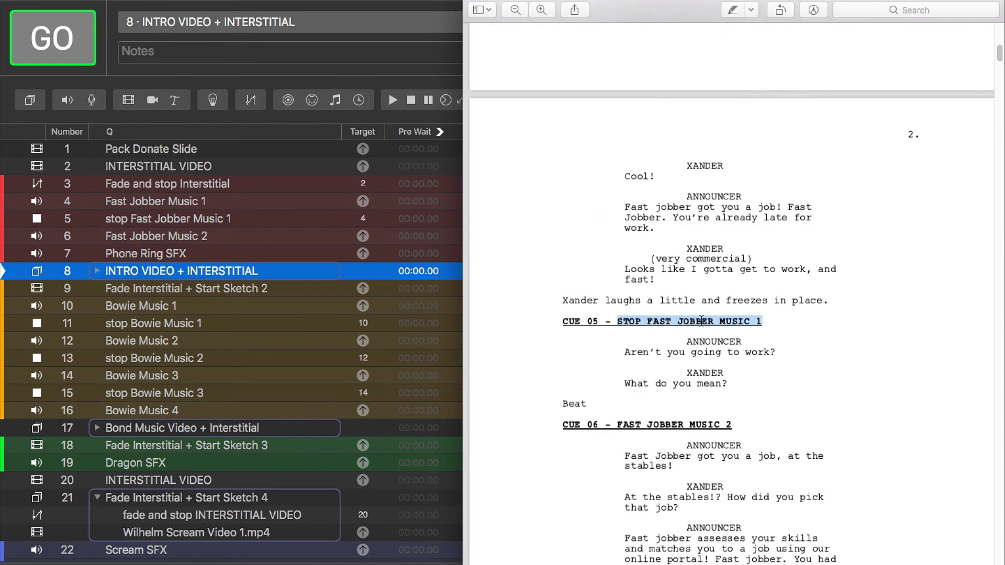
{"action": "left_click", "coordinate": [804, 319]}
{"action": "left_click_drag", "start_coordinate": [657, 301], "coordinate": [857, 303]}
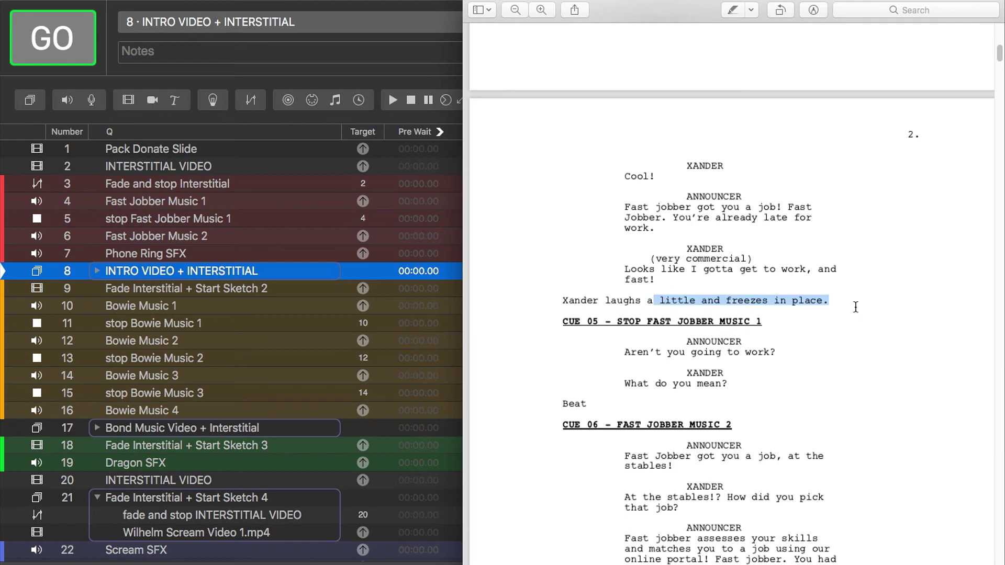
{"action": "left_click", "coordinate": [862, 322]}
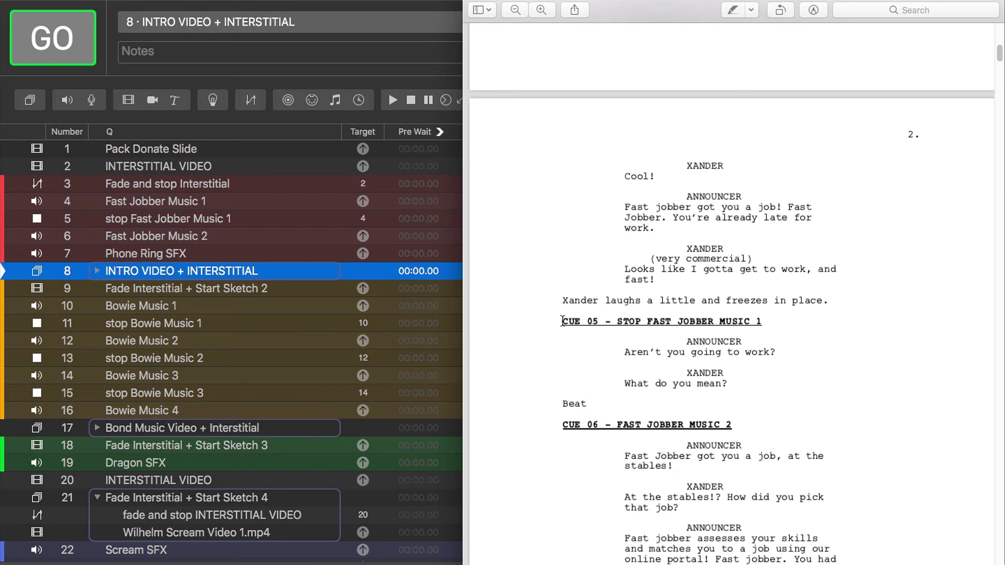
{"action": "left_click_drag", "start_coordinate": [562, 321], "coordinate": [810, 319]}
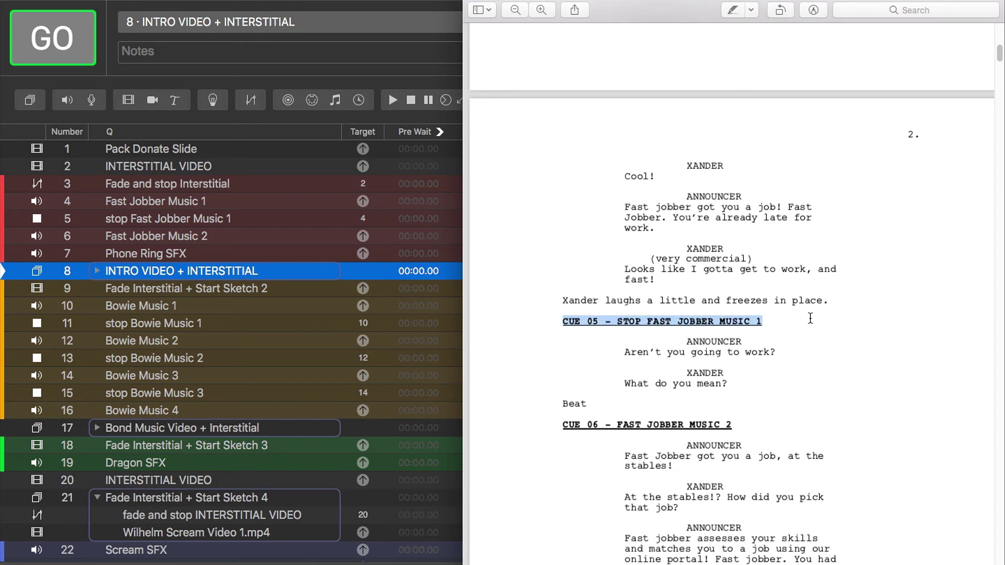
{"action": "left_click", "coordinate": [912, 365]}
{"action": "scroll", "coordinate": [882, 376], "scroll_direction": "up", "scroll_amount": 5}
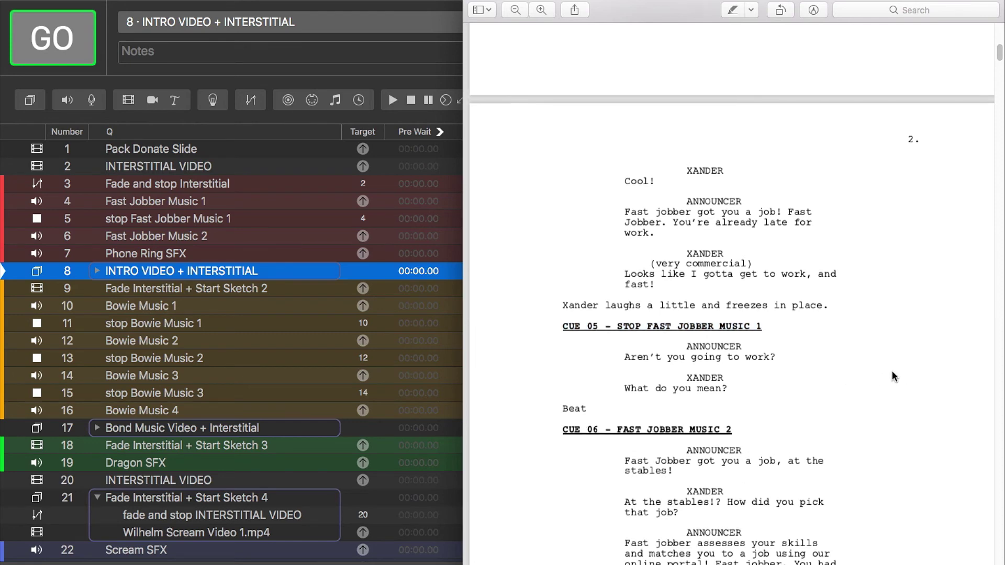
{"action": "scroll", "coordinate": [895, 377], "scroll_direction": "up", "scroll_amount": 2}
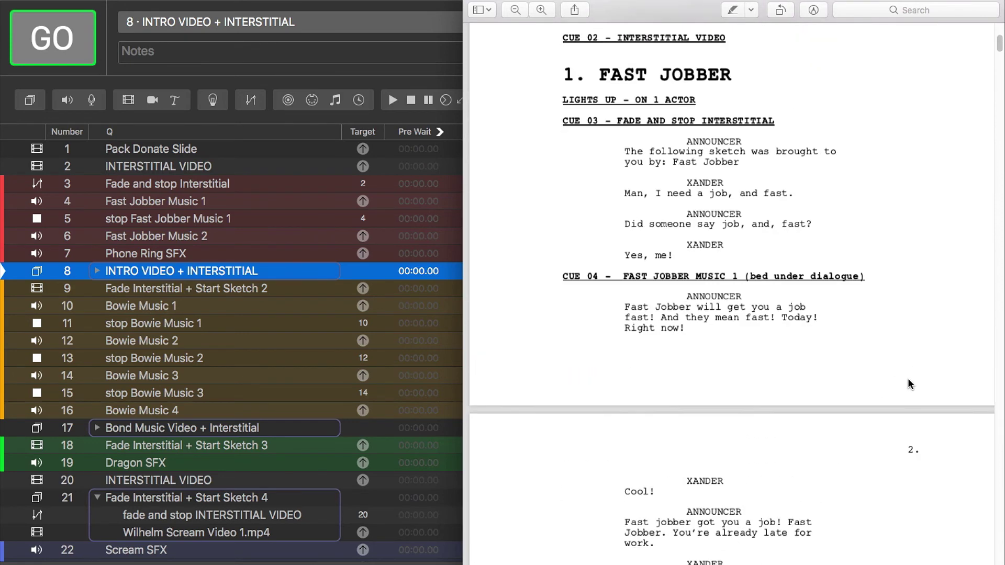